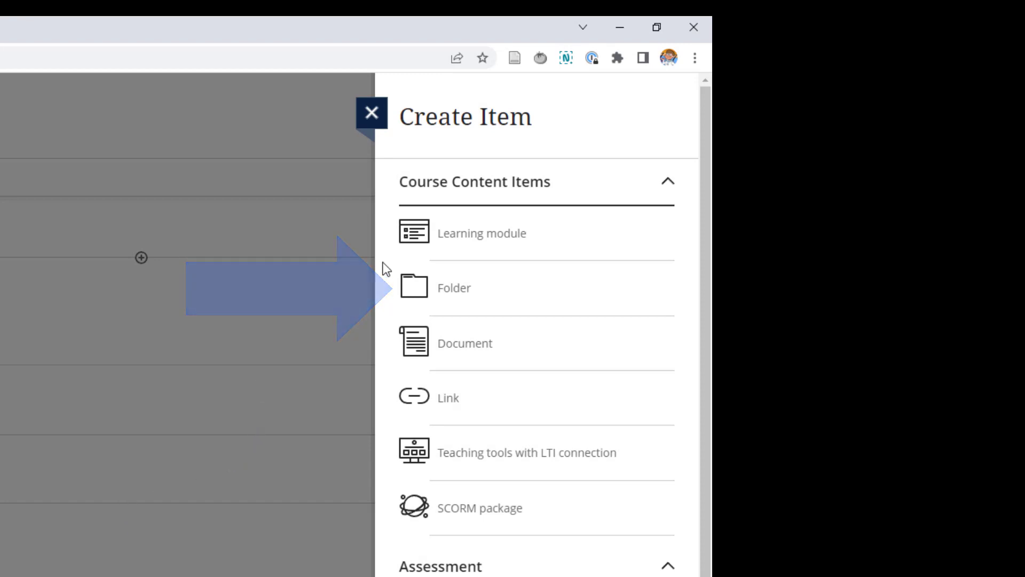
- Create a new folder named Demo 1, make it visible to students, and save it
click(447, 295)
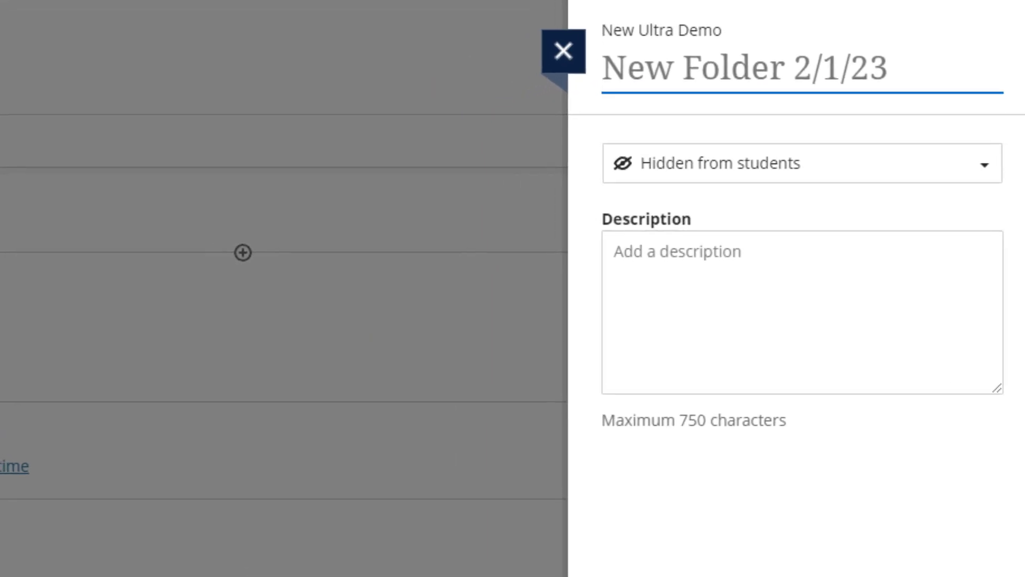
text(Demo 1)
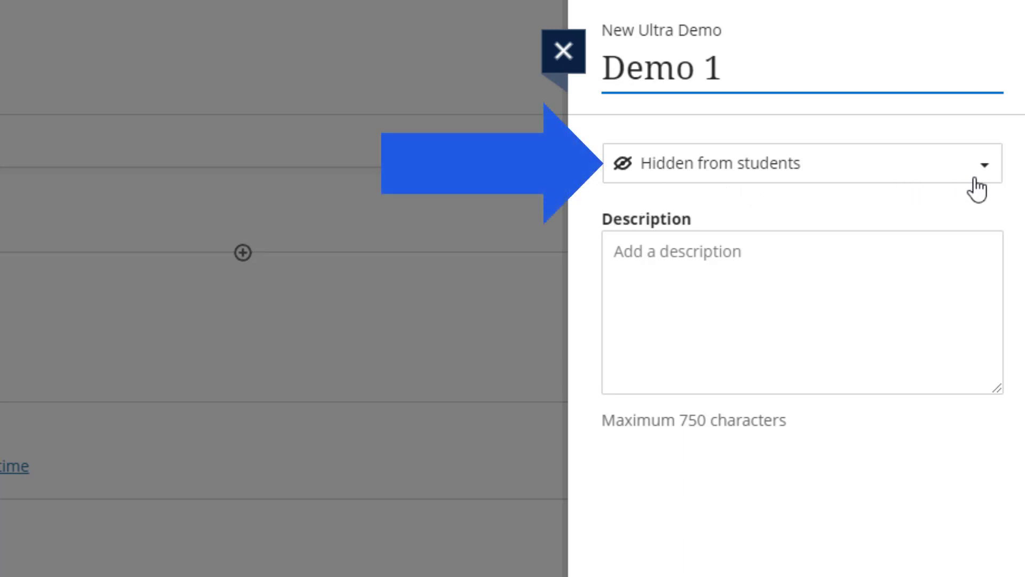
click(986, 165)
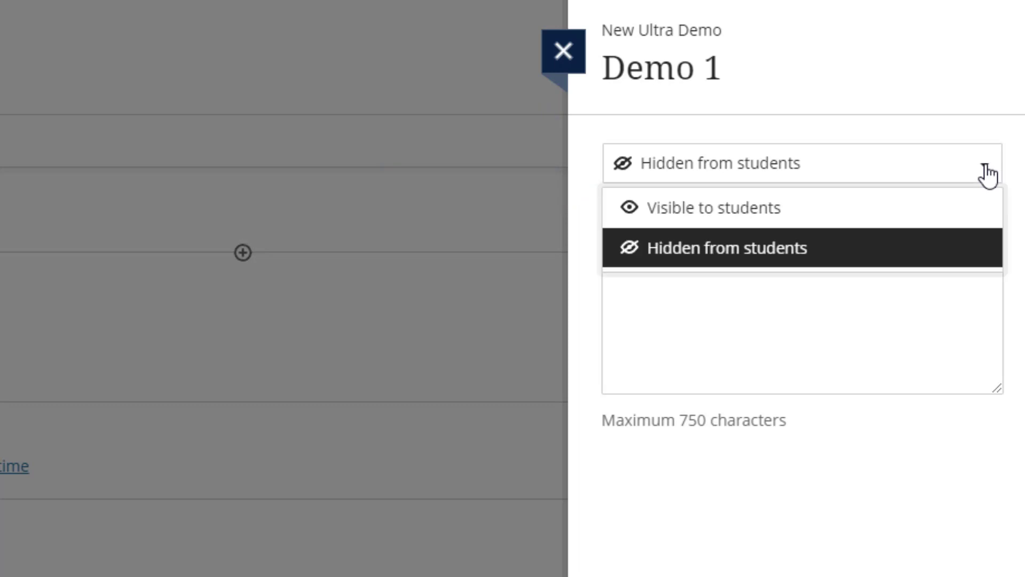
click(902, 211)
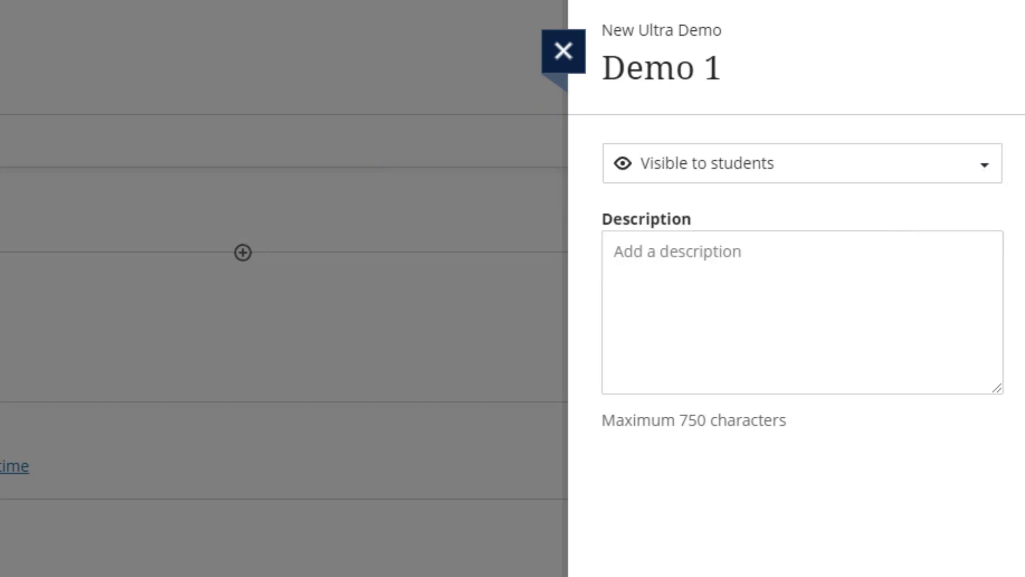
click(894, 576)
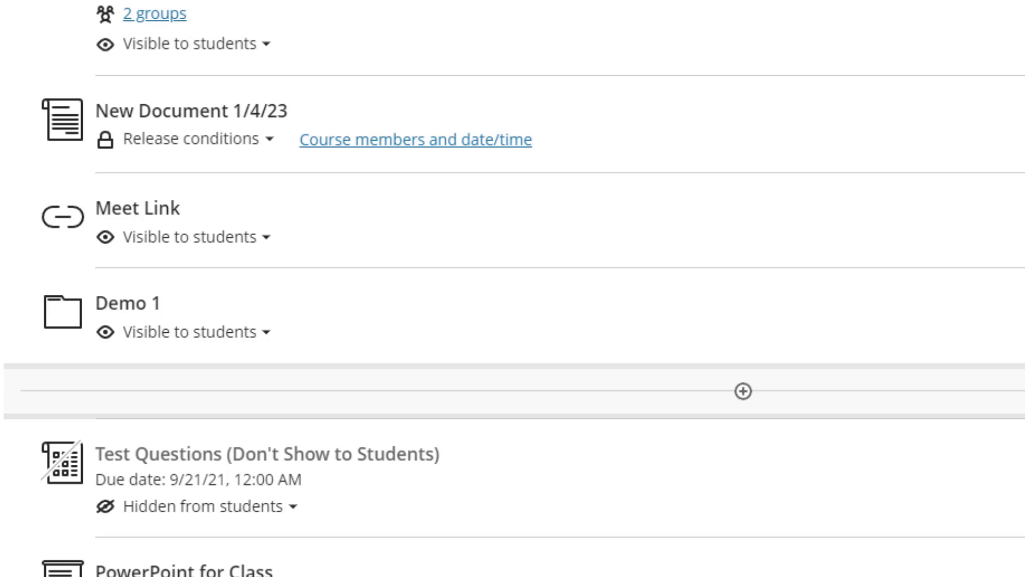
- Upload SAdemo201610.docx into the Demo 1 folder with the display name Important Reading, and make it visible to students
drag(0, 352, 203, 392)
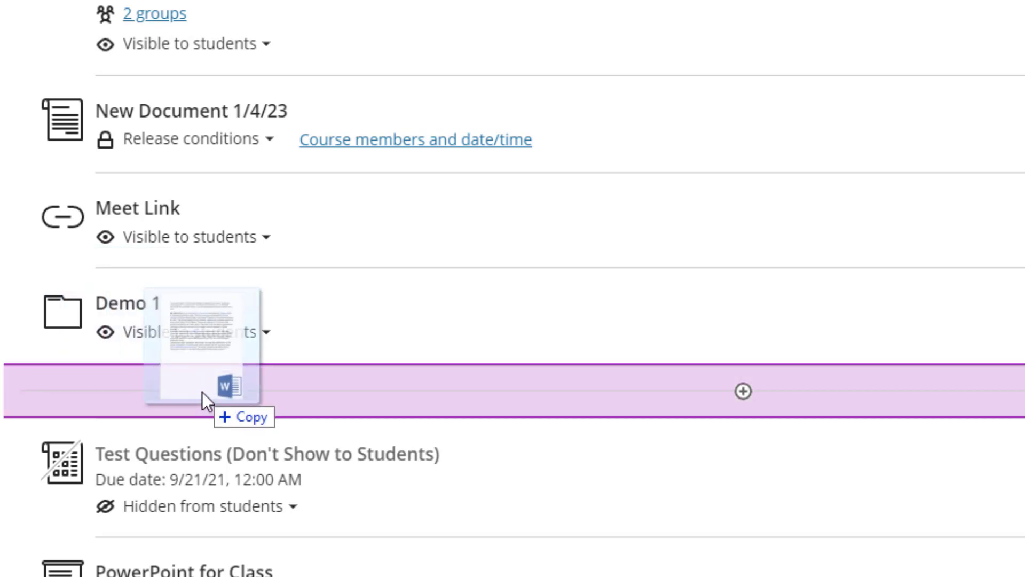
drag(203, 392, 202, 392)
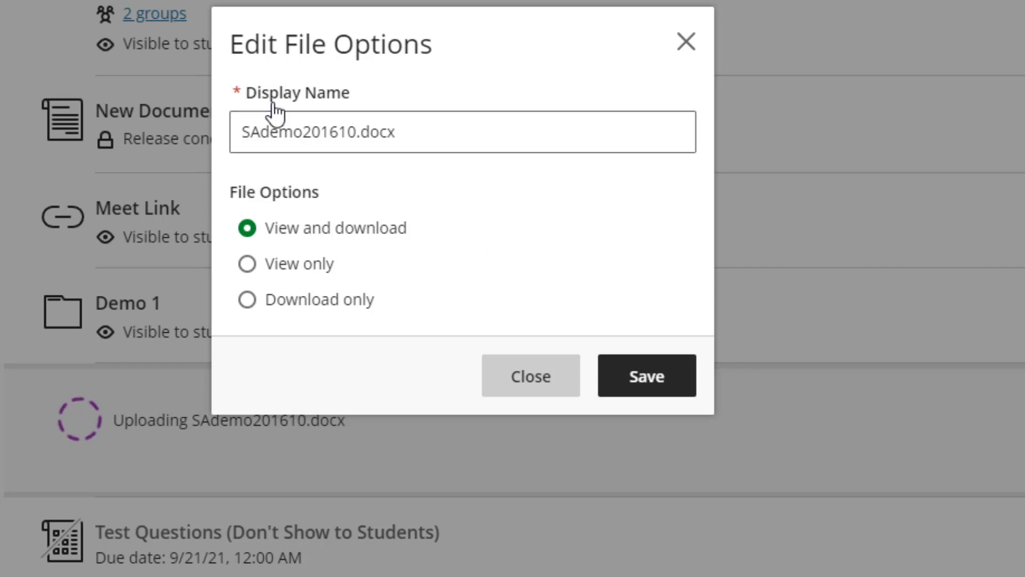
click(430, 138)
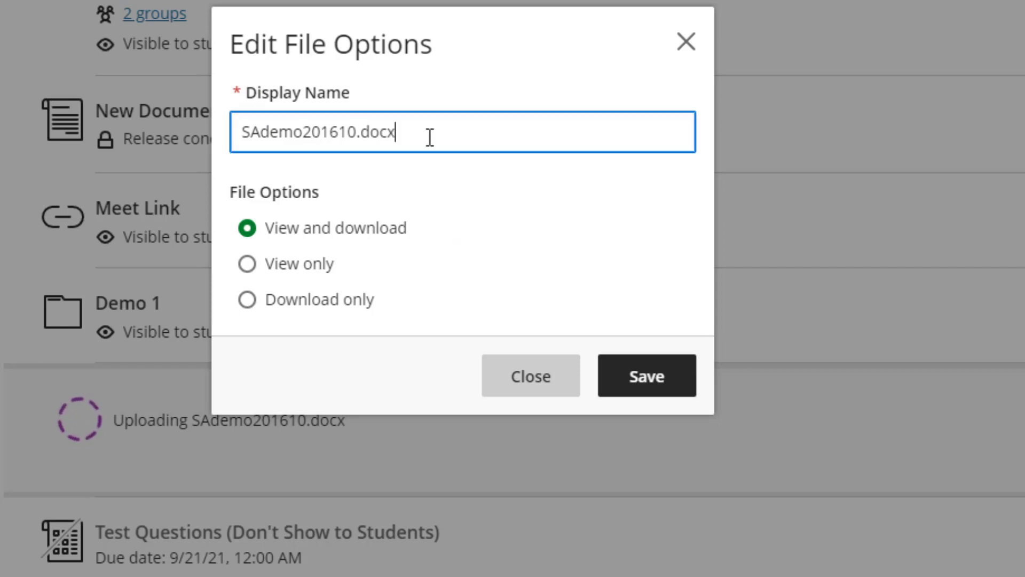
drag(430, 138, 219, 130)
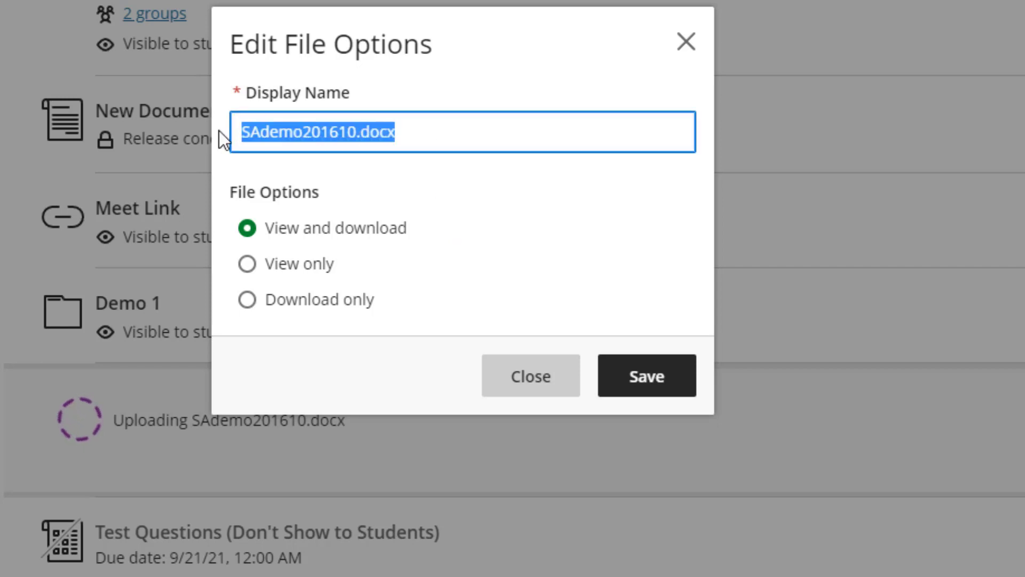
text(Important Reading)
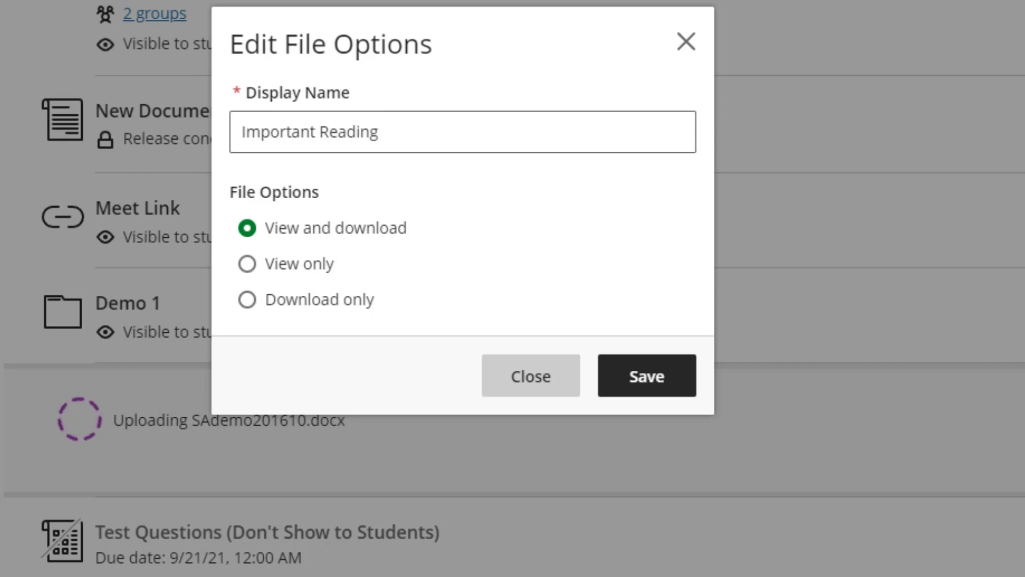
click(670, 386)
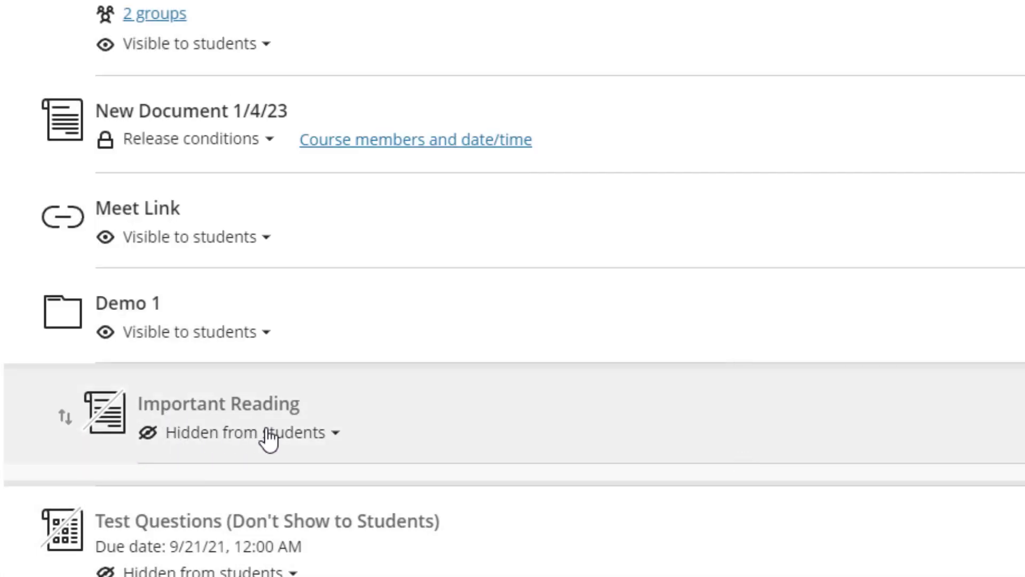
click(335, 434)
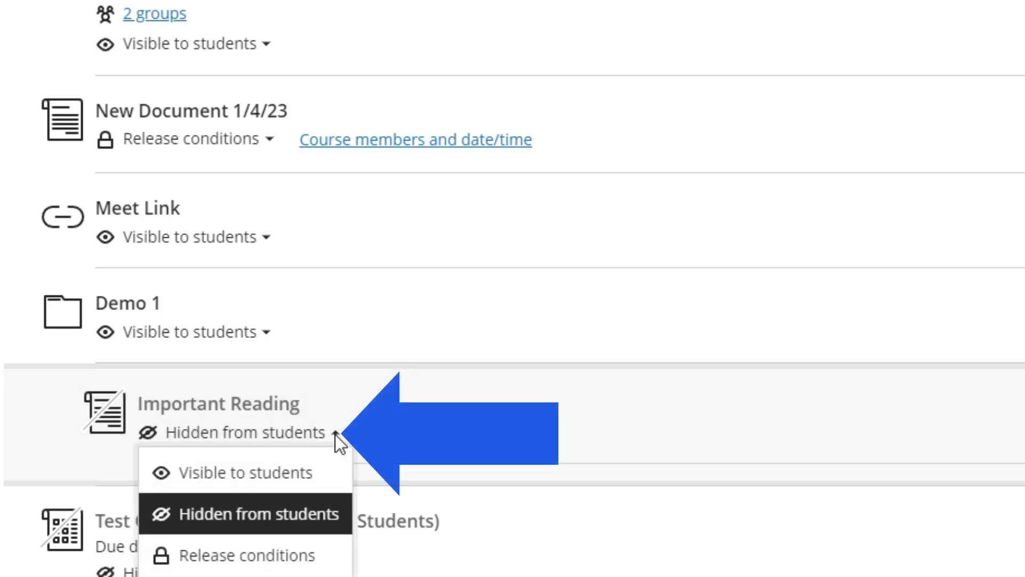
click(327, 472)
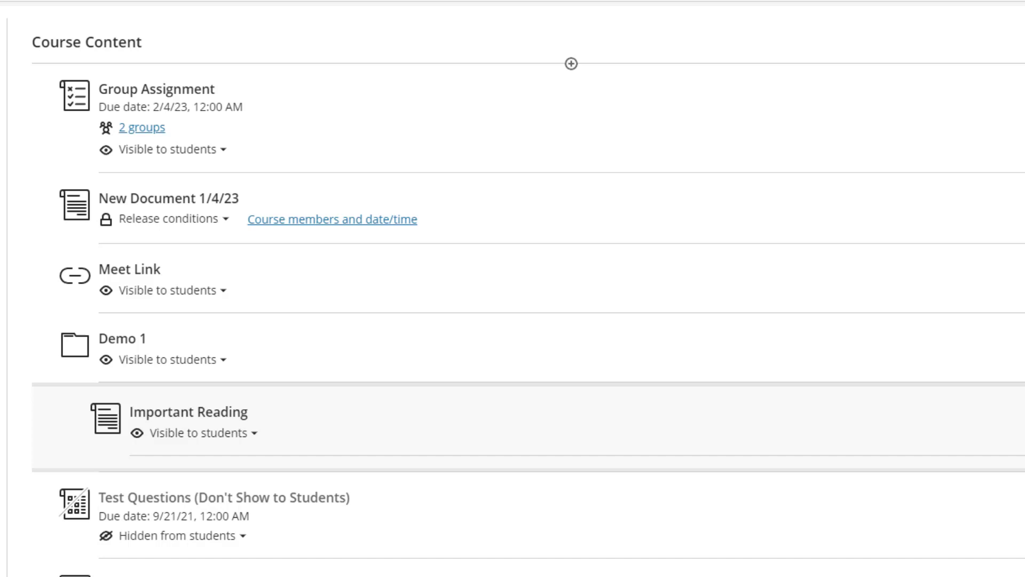
- Create a document below Important Reading in the Demo 1 folder and title it Document Demo
mouse_move(570, 463)
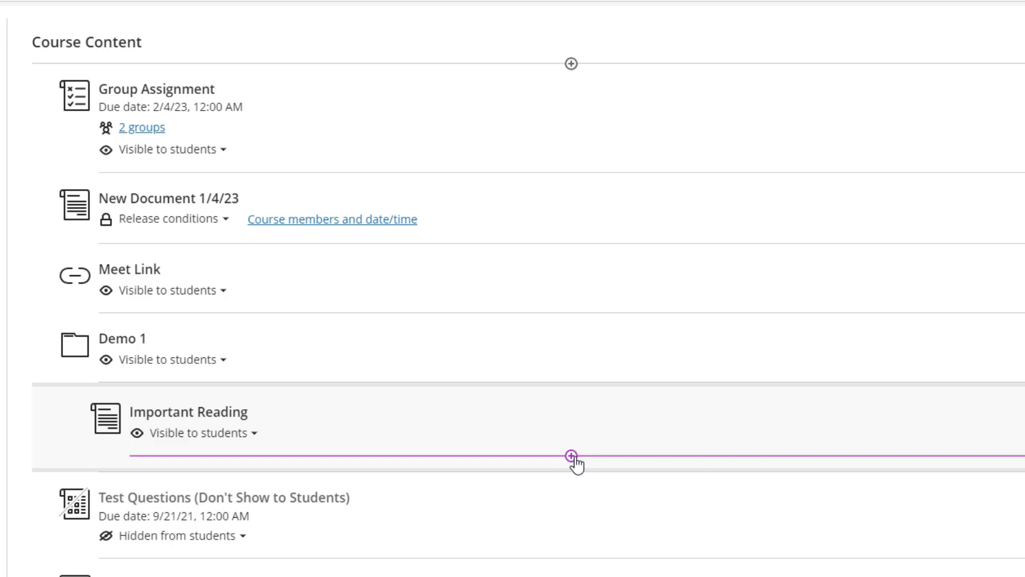
click(571, 456)
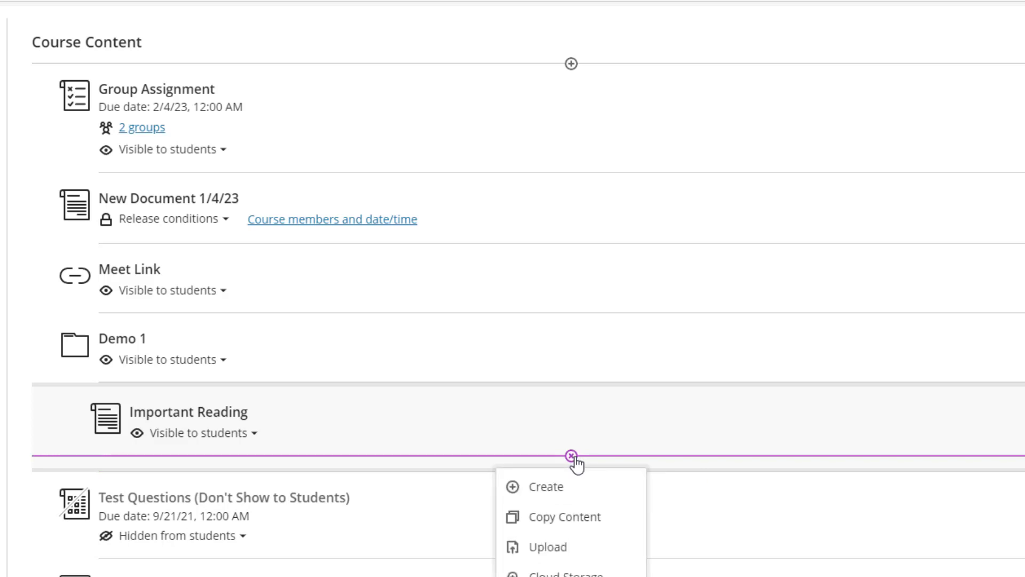
click(569, 488)
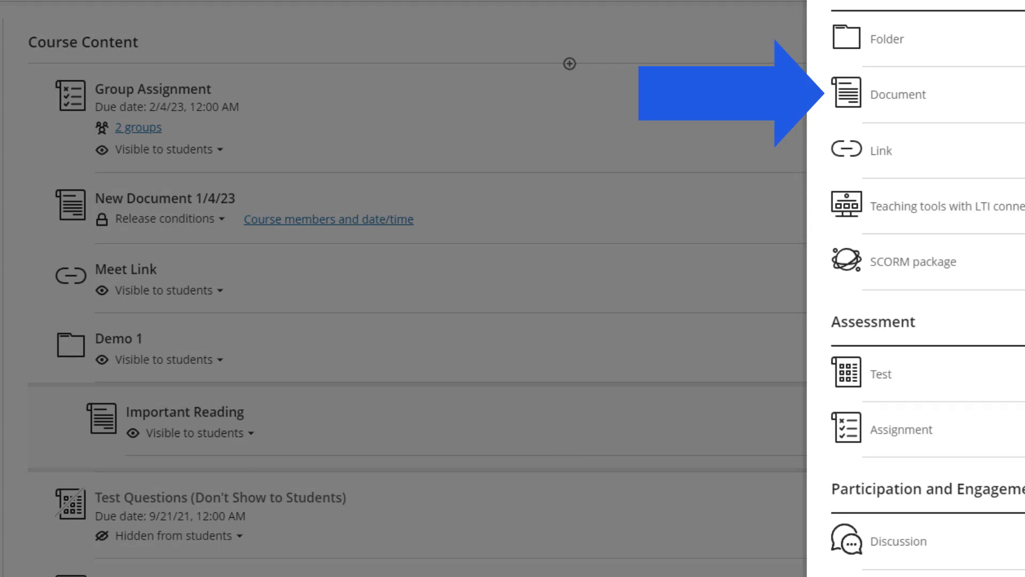
click(883, 102)
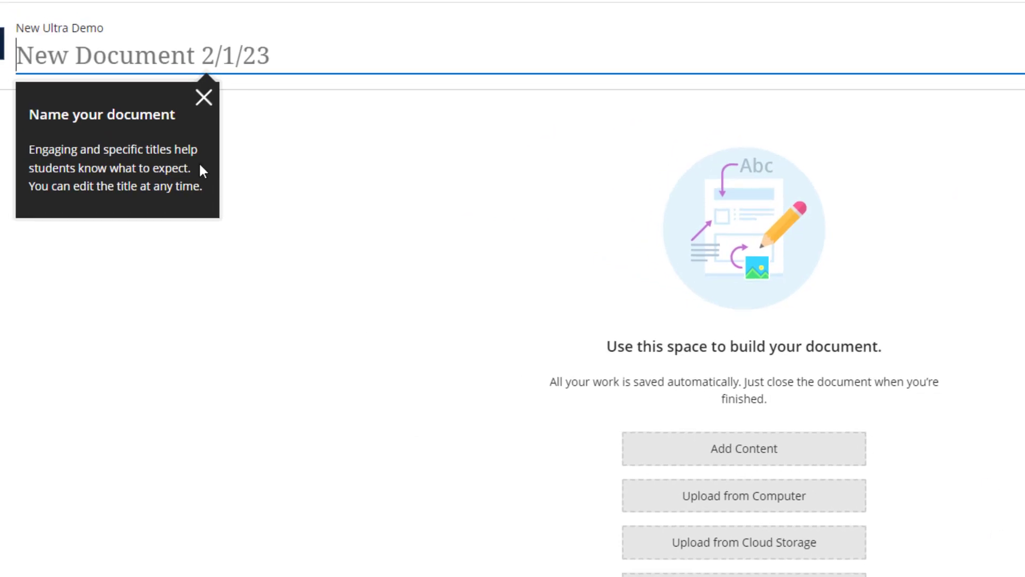
click(203, 97)
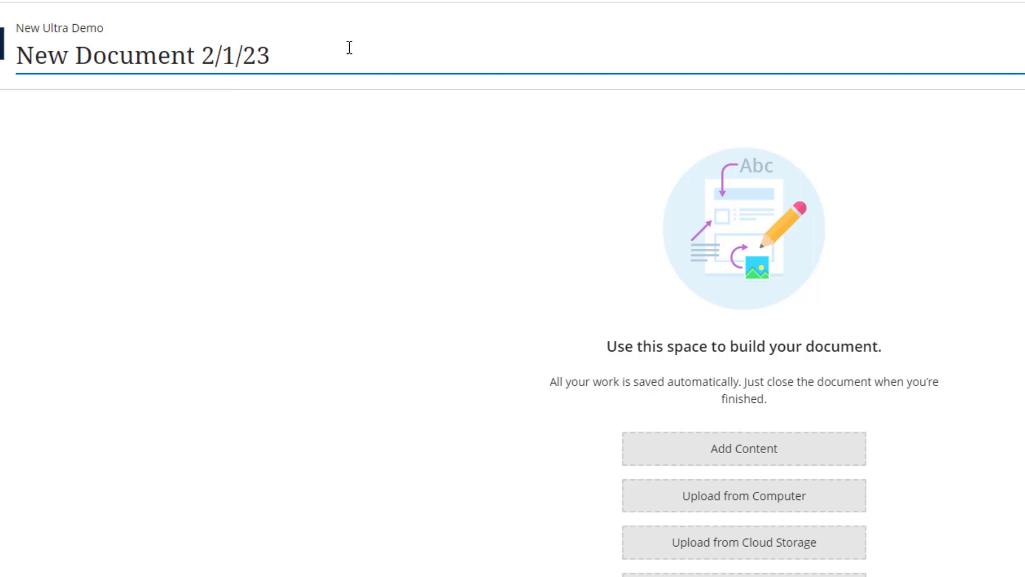
drag(349, 47, 48, 56)
key(ctrl+a)
text(Document Demo)
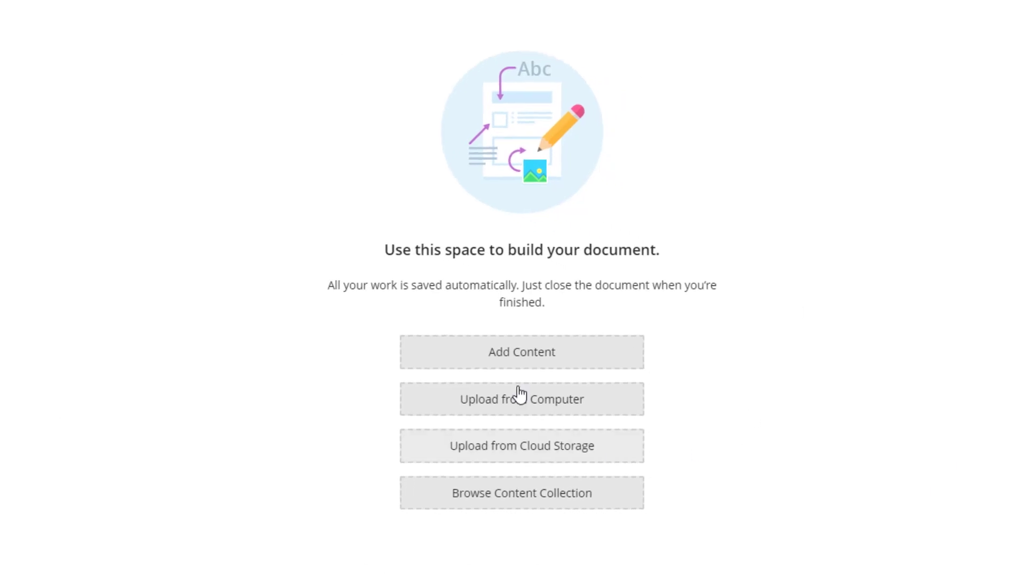
- Add a content block reading "Here is some content" followed by a new line, and open the options for inserting content
click(454, 356)
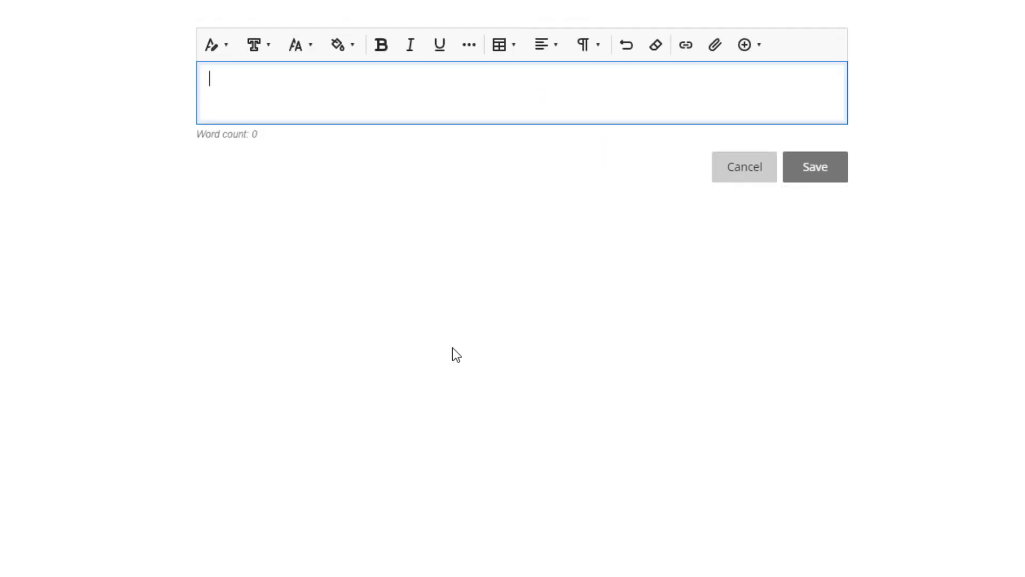
text(Here is some content)
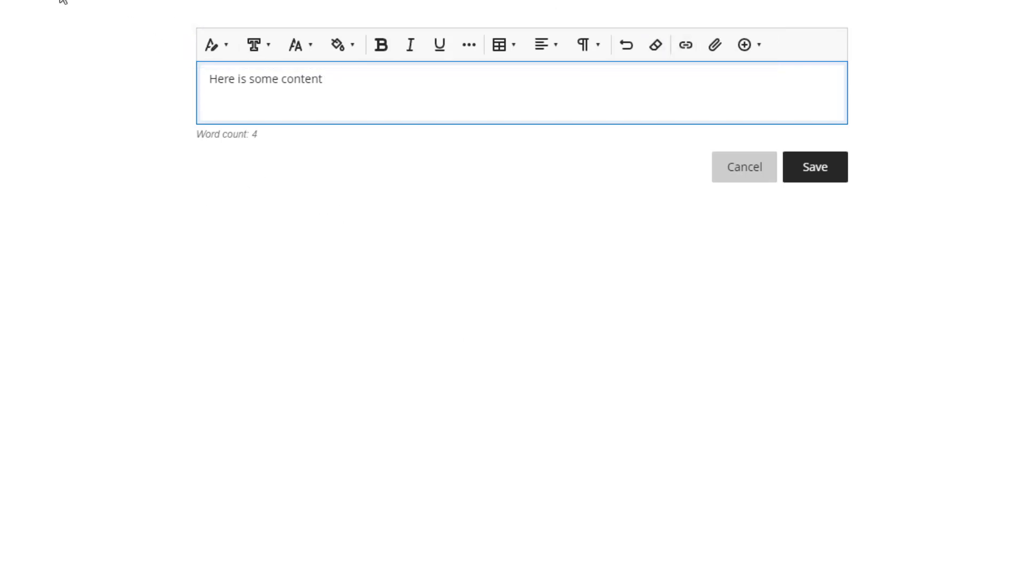
key(Return)
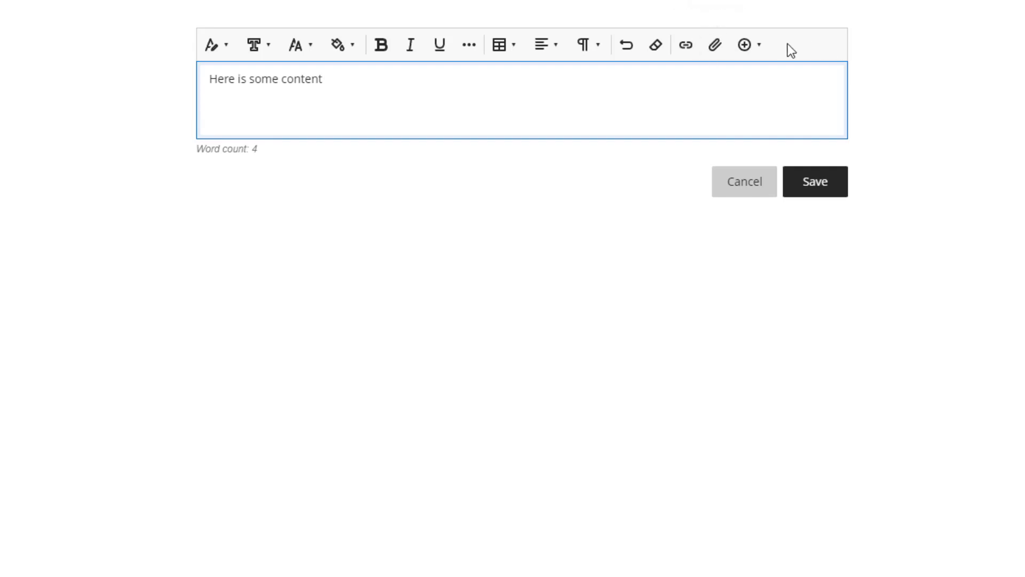
click(761, 47)
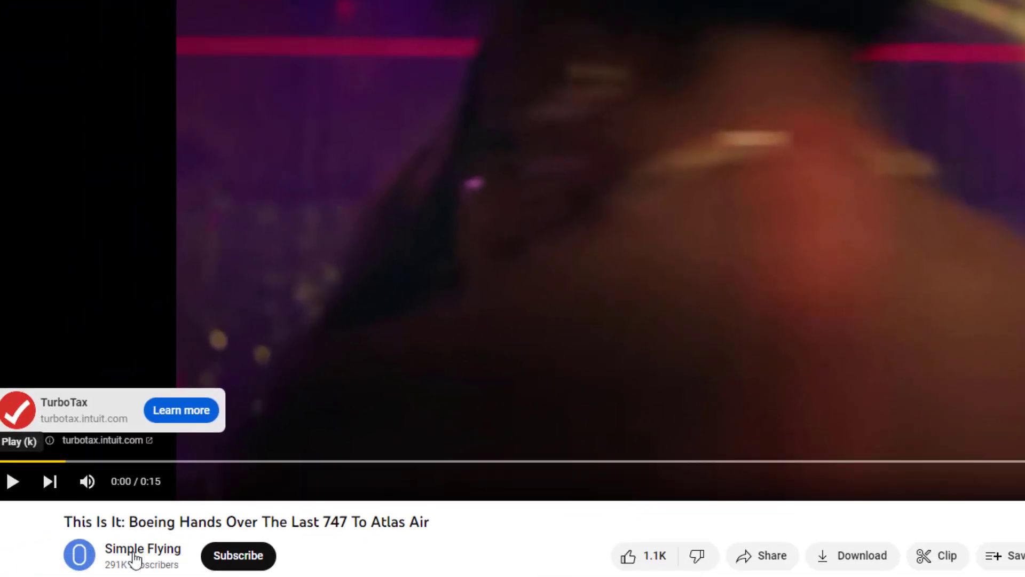
- Switch to YouTube and copy the share link of the video about Boeing handing over the last 747
scroll(260, 444, down, 3)
scroll(348, 343, down, 5)
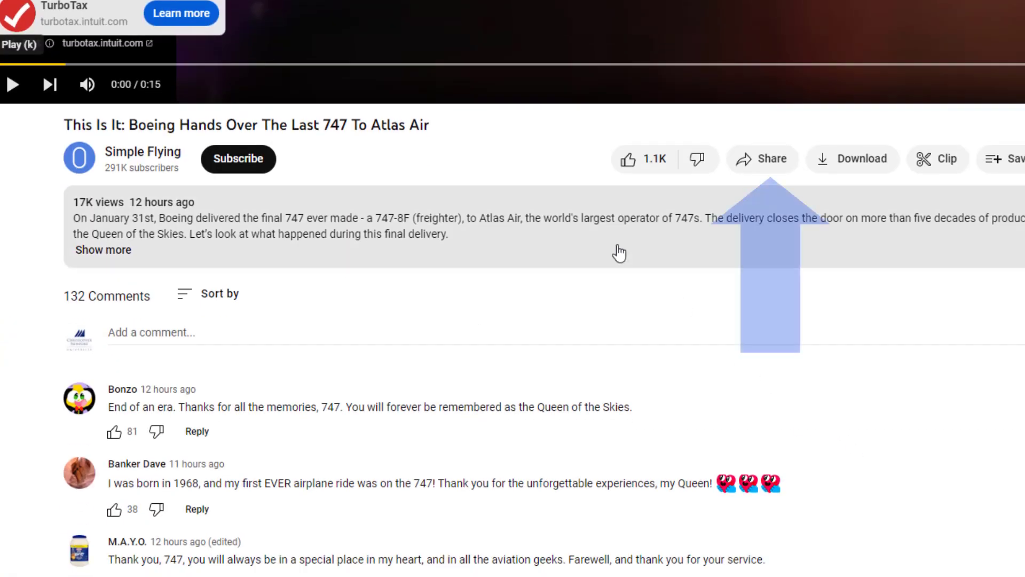
click(765, 170)
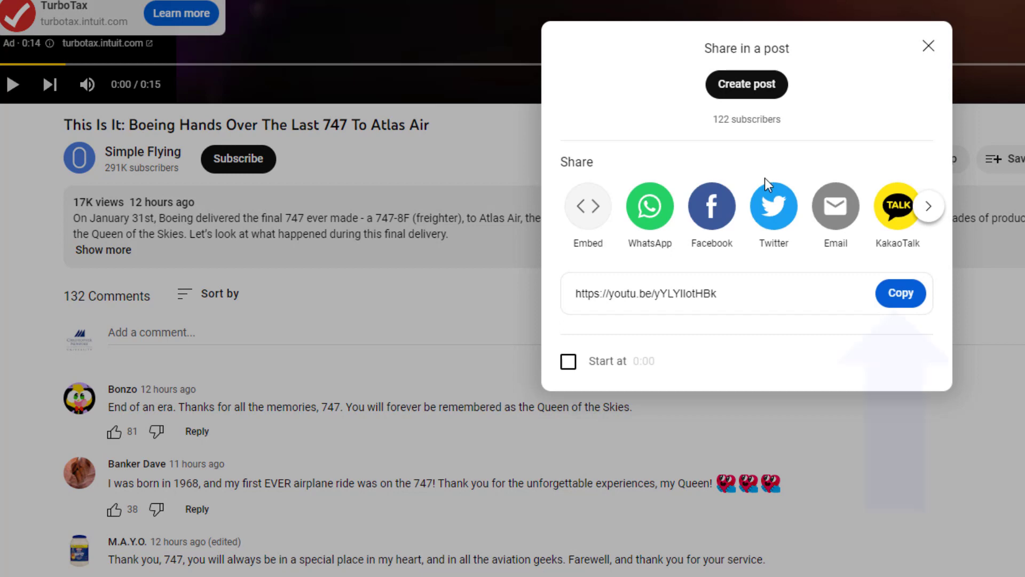
click(901, 306)
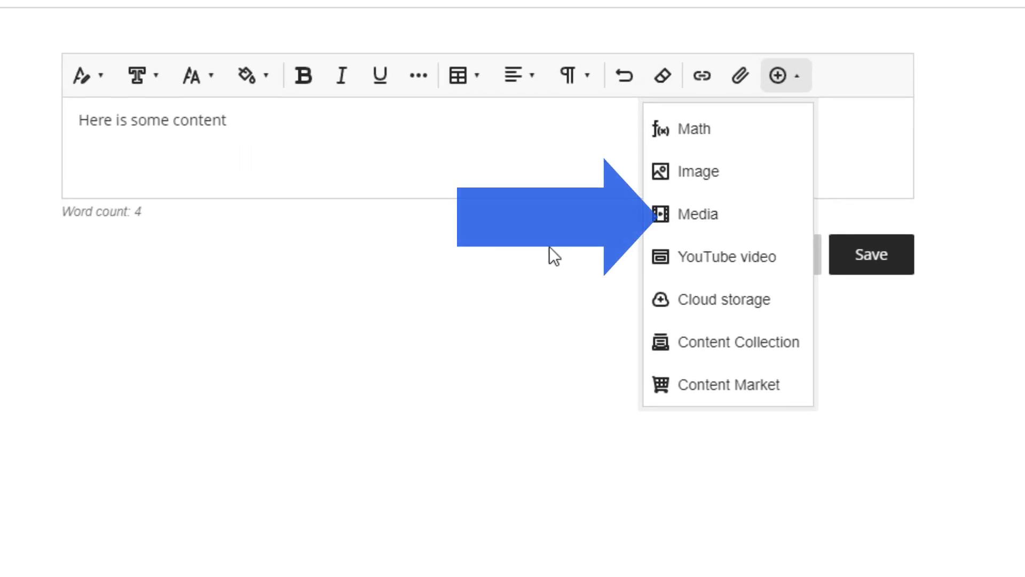
- Switch back to the Blackboard document and insert the copied link as web media with the alternative text "Video about the 747"
click(680, 229)
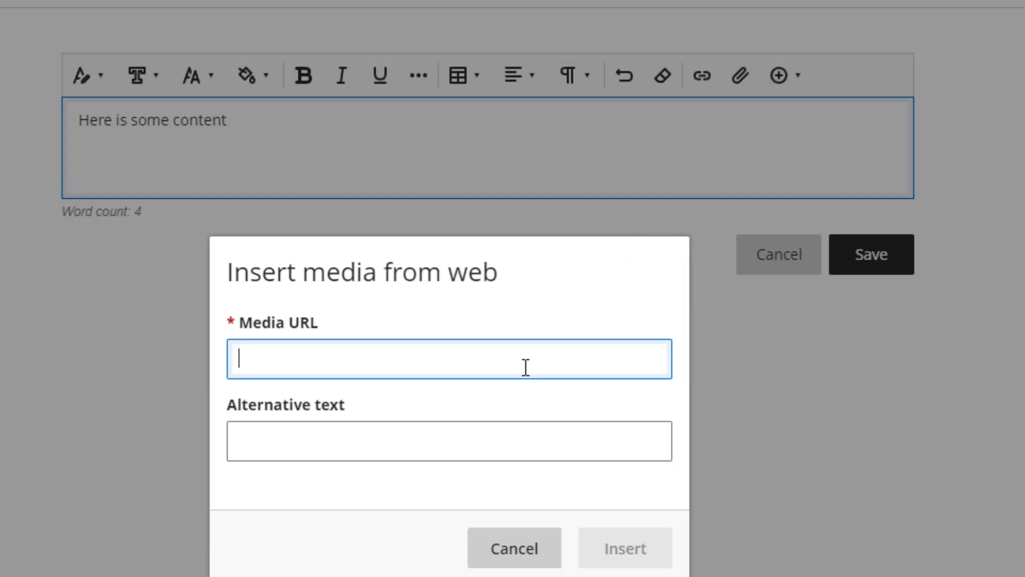
key(ctrl+v)
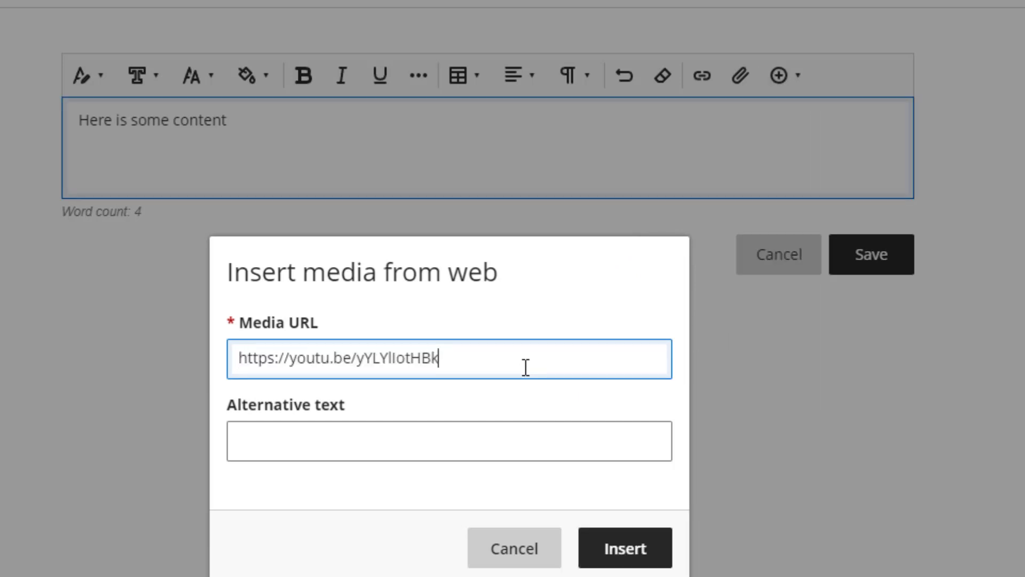
click(449, 435)
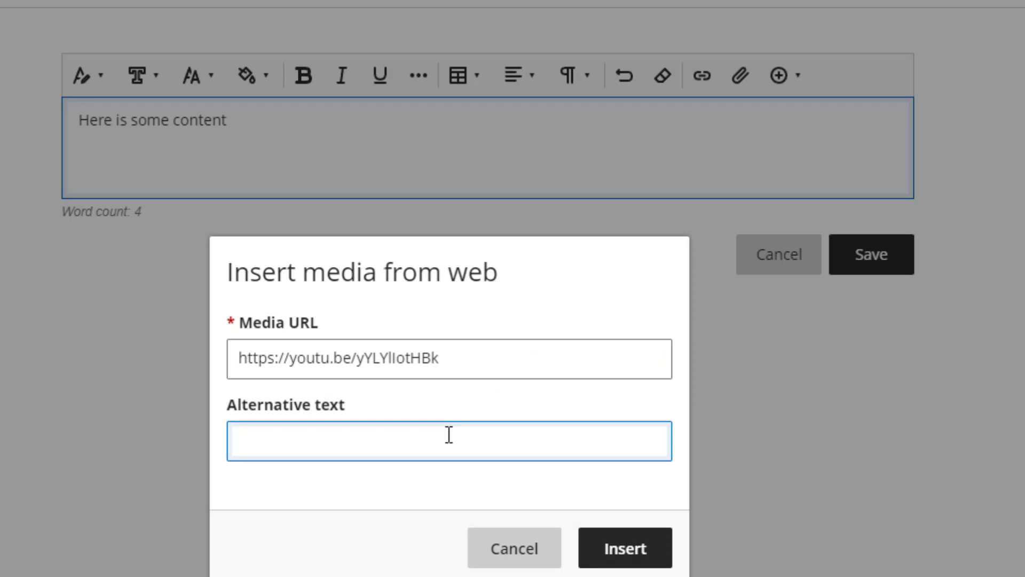
text(Video about the 747)
click(602, 545)
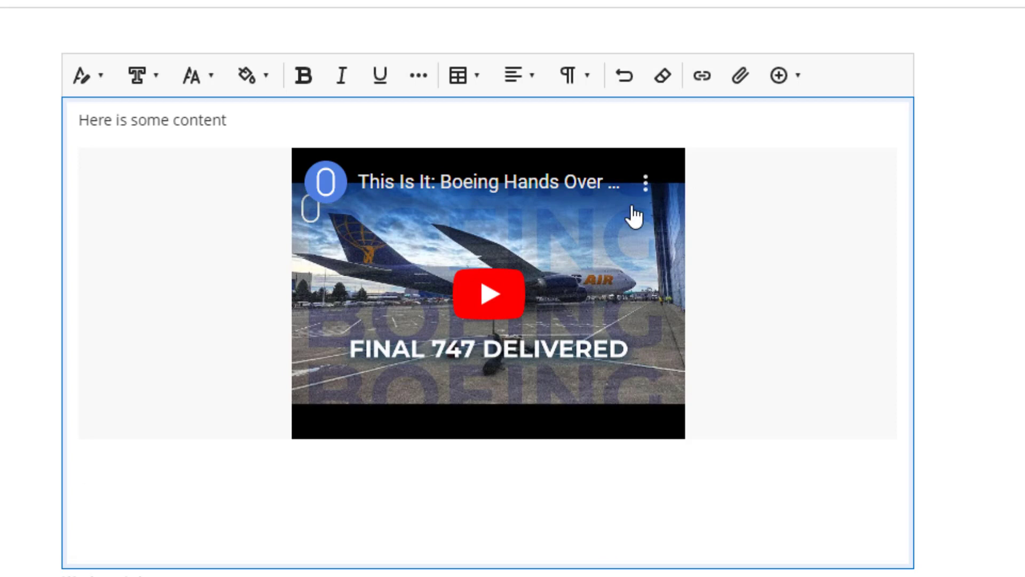
- Add the image rocky.jpg below the embedded video, replacing its default alternative text
click(799, 98)
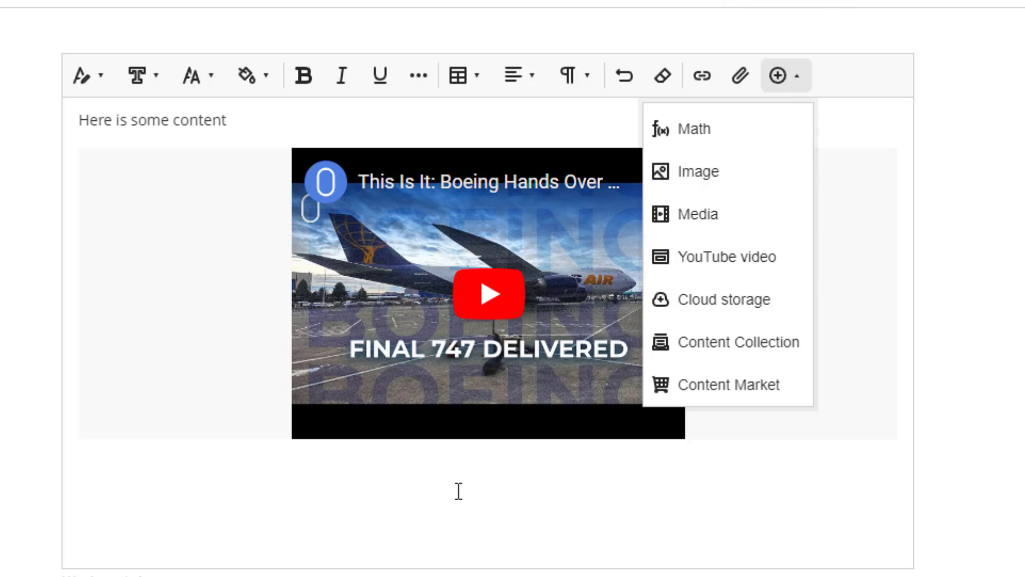
click(343, 483)
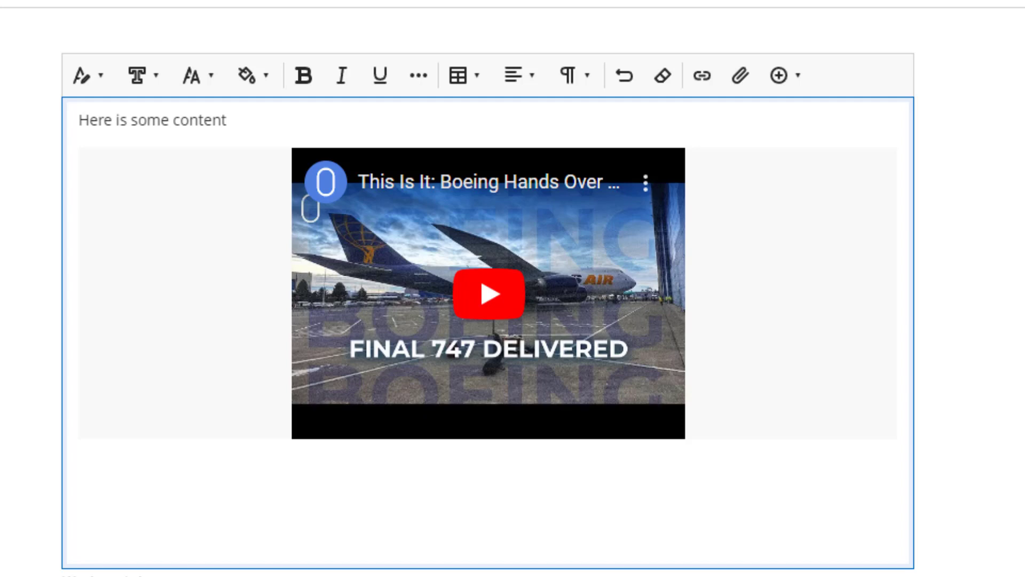
drag(597, 576, 550, 528)
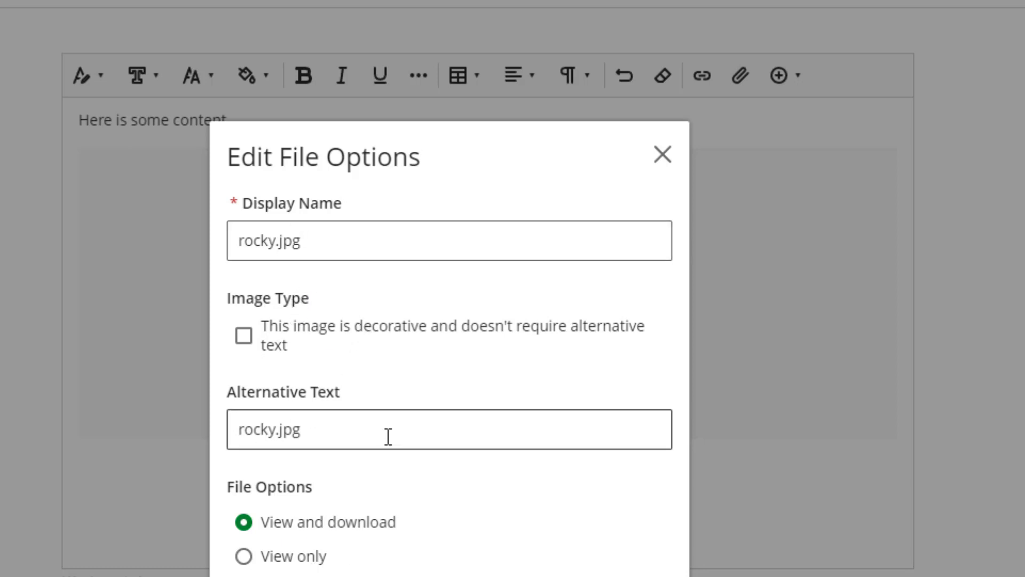
drag(388, 437, 168, 429)
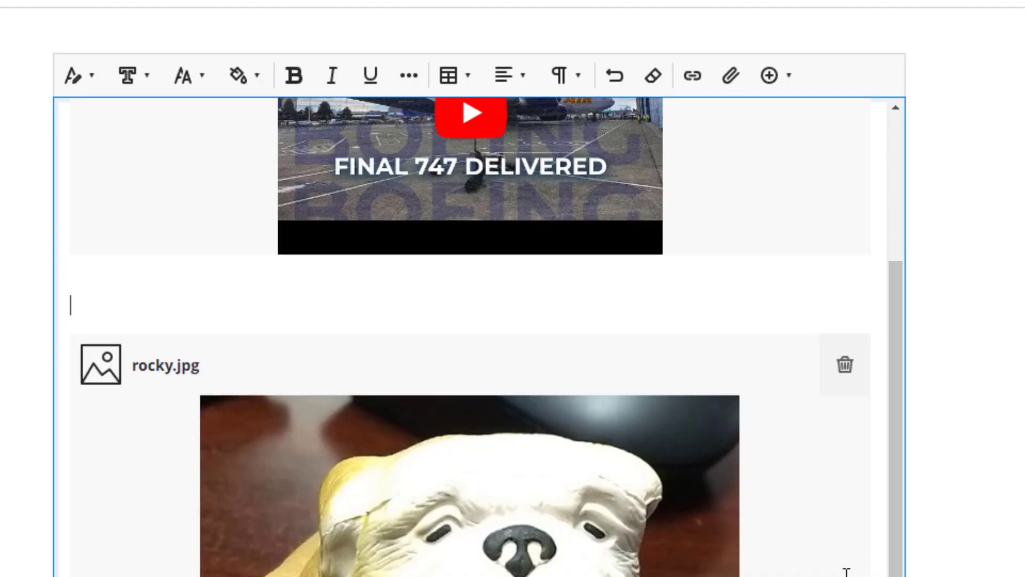
scroll(844, 570, down, 4)
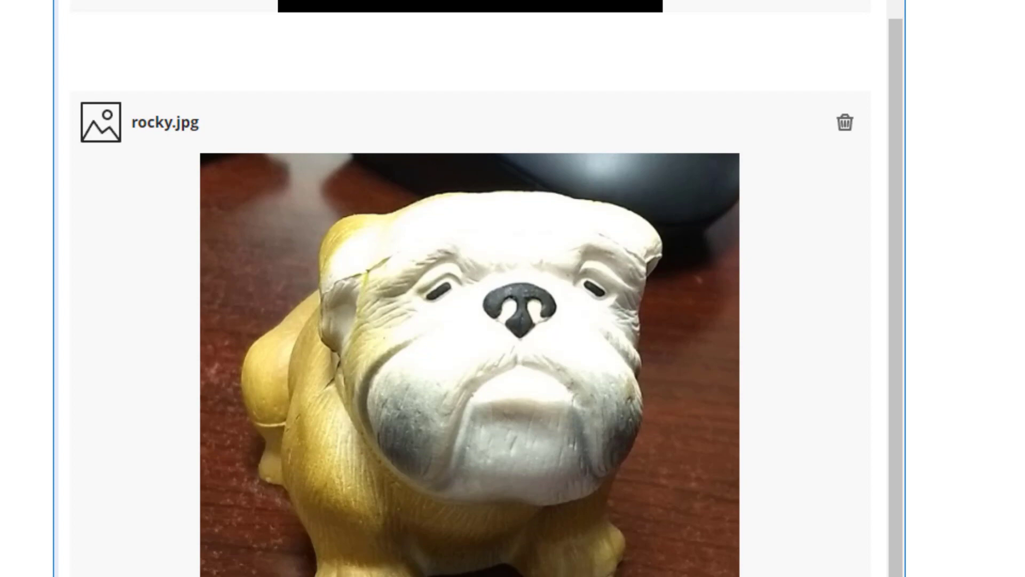
scroll(608, 211, up, 8)
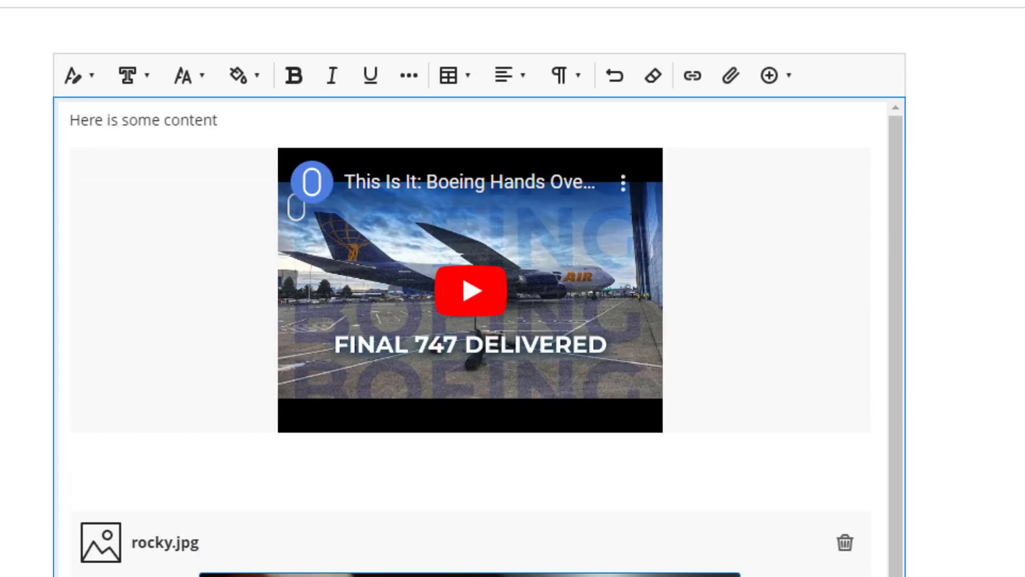
click(725, 99)
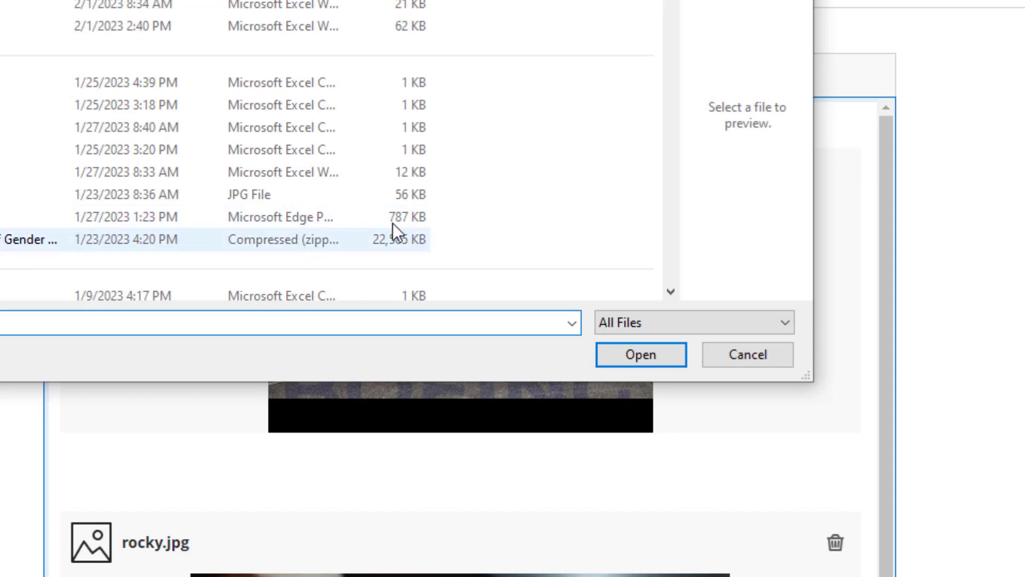
click(731, 352)
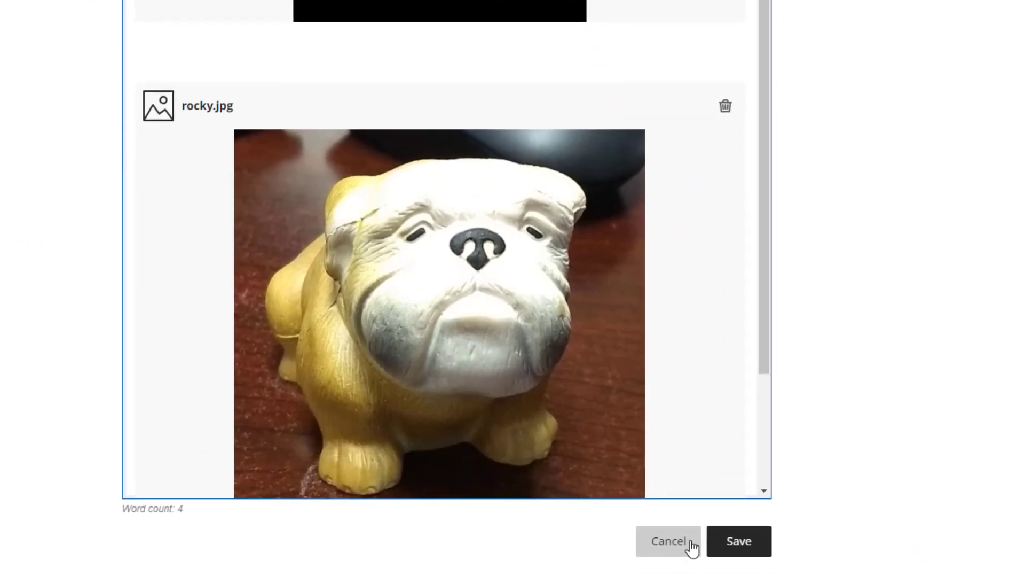
- Save the content block holding the text, video and image, and make the document visible to students
click(729, 550)
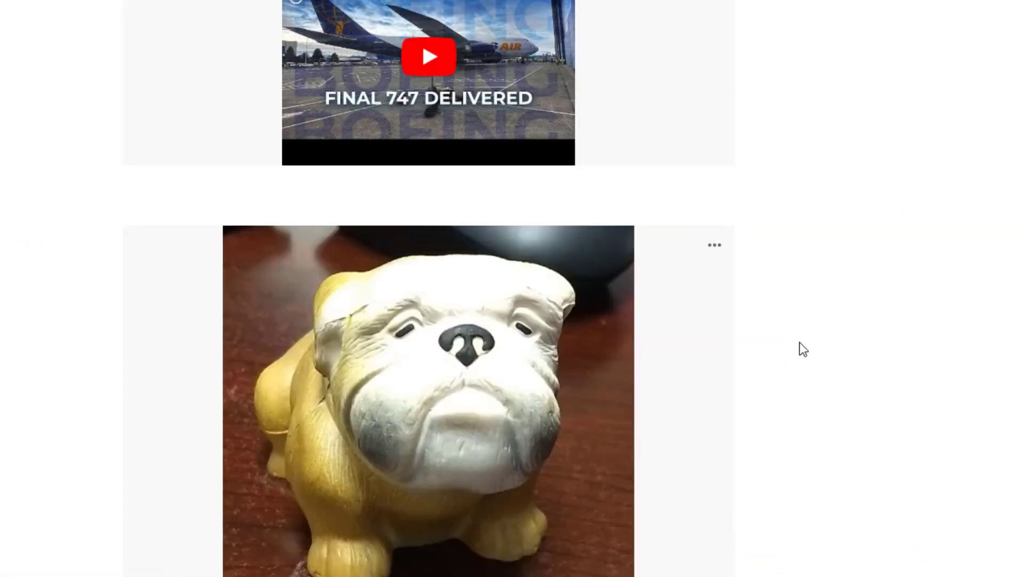
scroll(799, 348, down, 3)
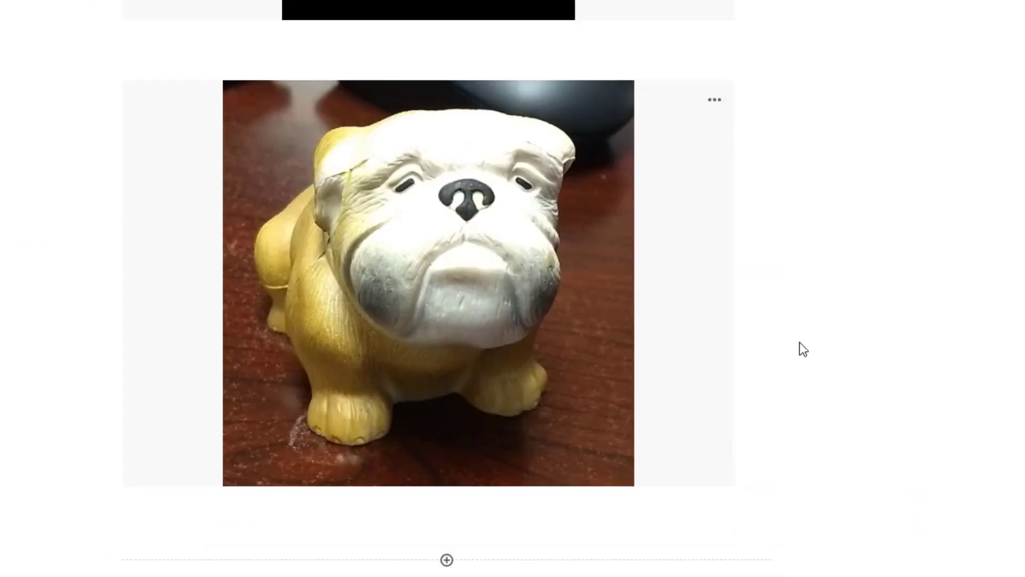
click(447, 561)
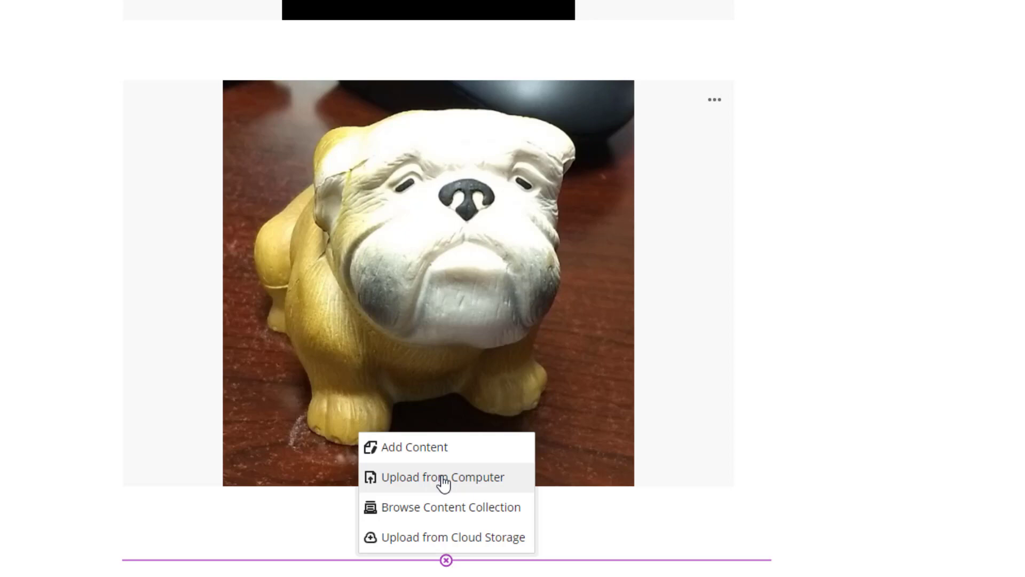
scroll(865, 374, up, 3)
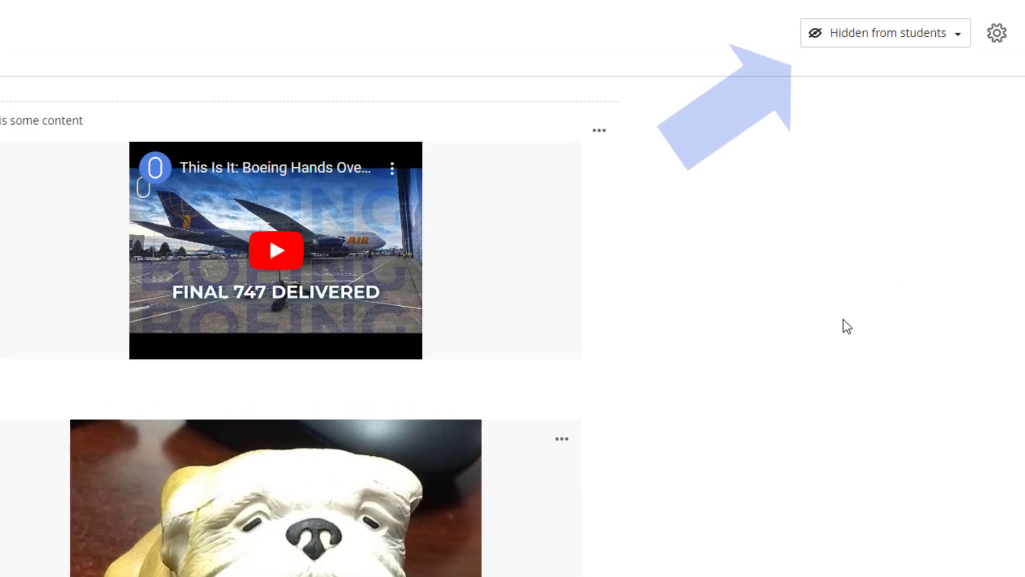
click(959, 43)
click(947, 64)
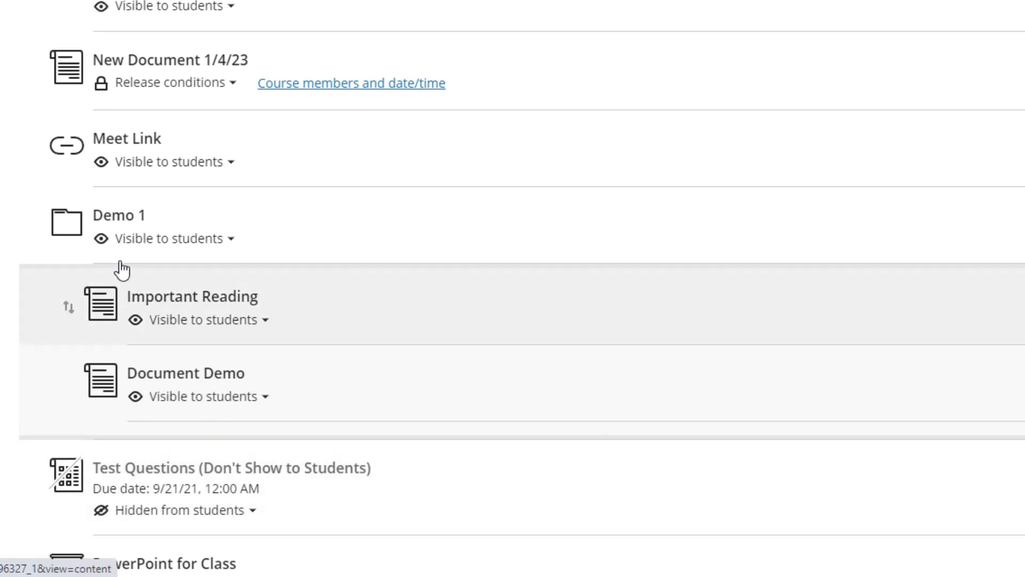
mouse_move(124, 270)
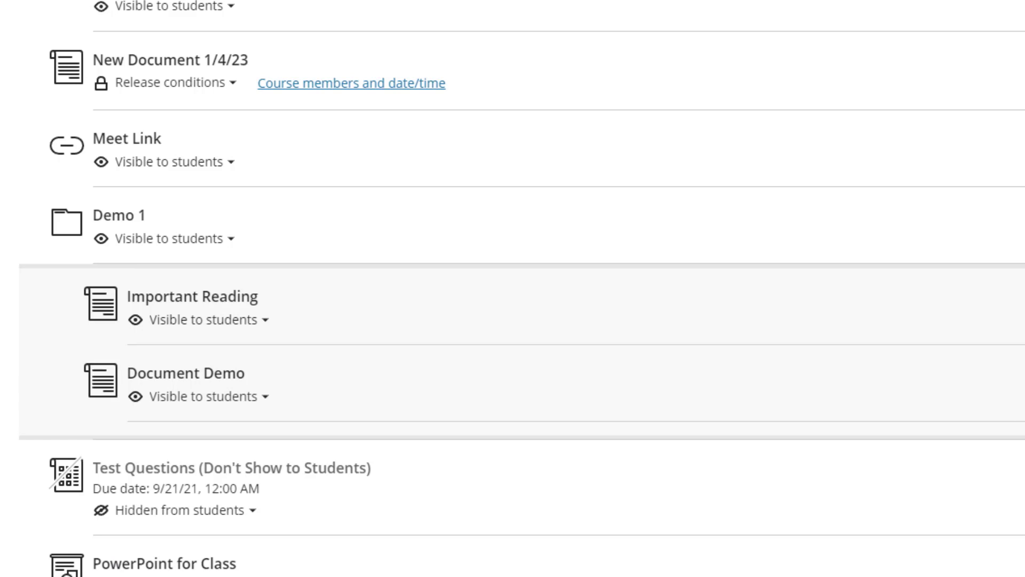
mouse_move(558, 426)
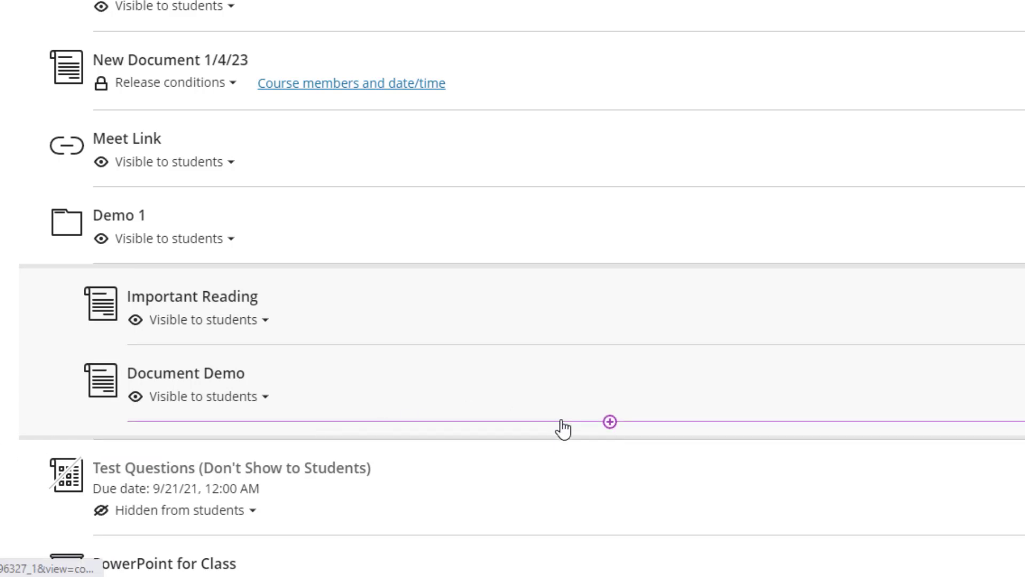
click(610, 422)
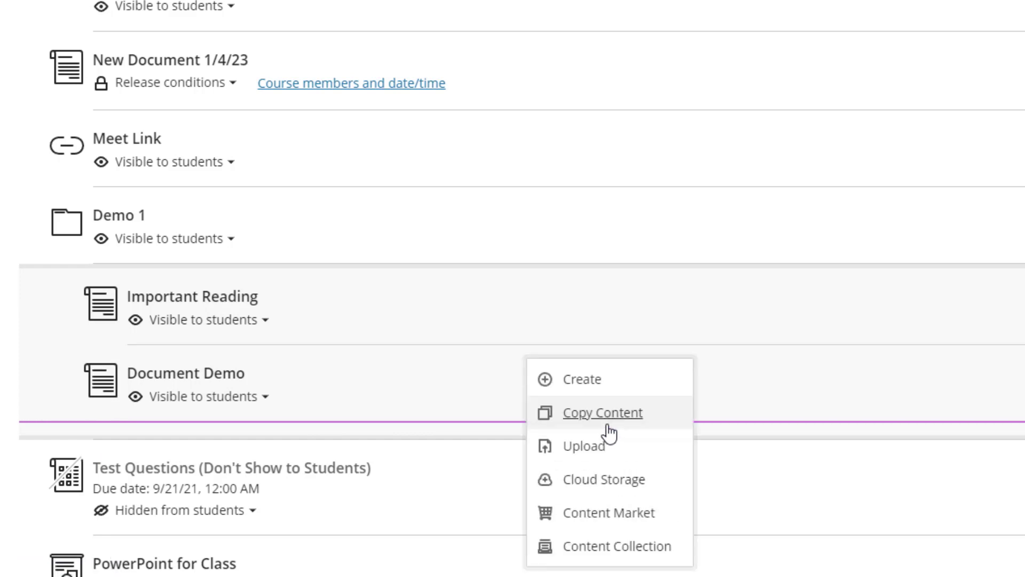
click(605, 387)
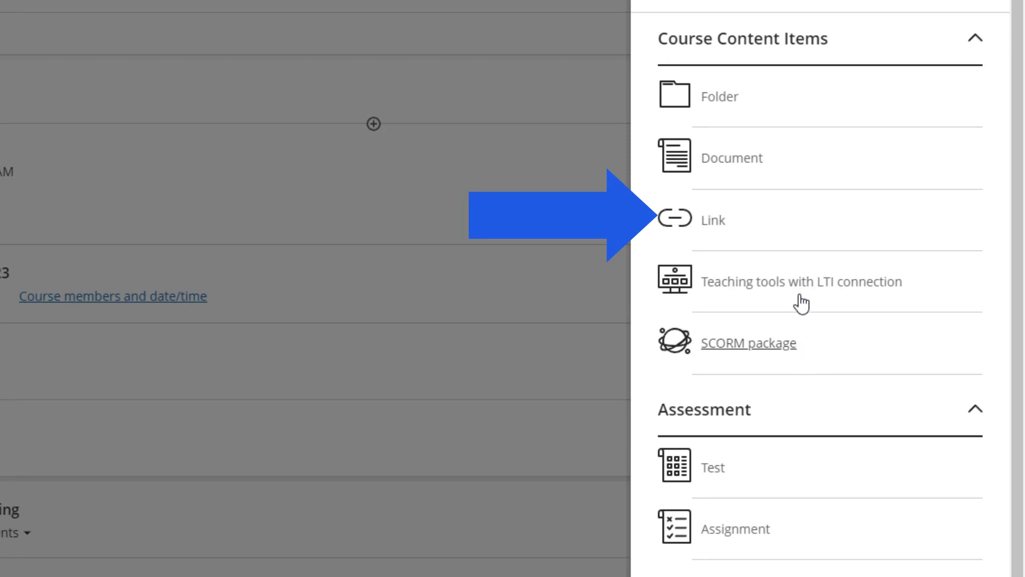
click(753, 216)
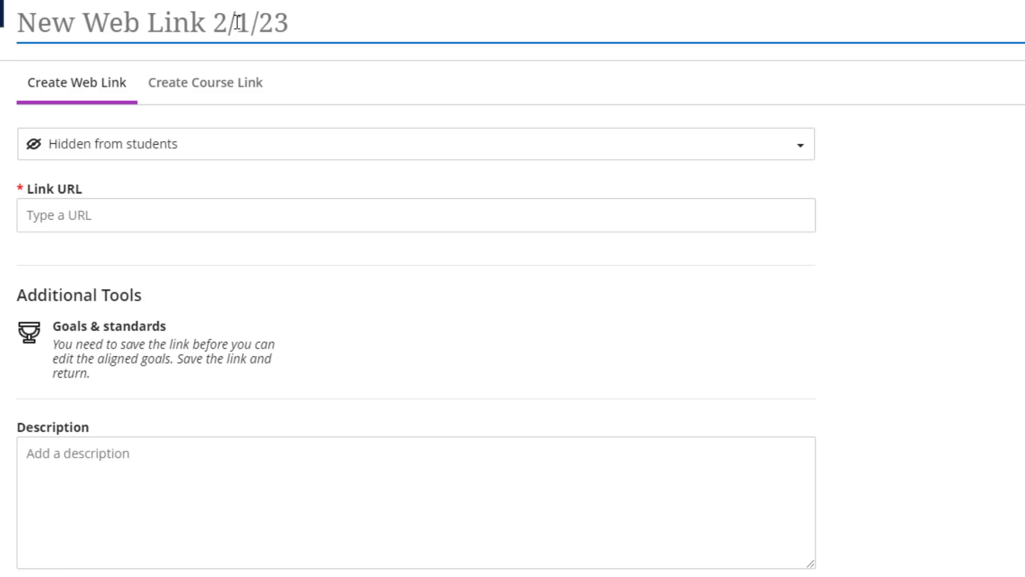
text(747 Story)
click(166, 162)
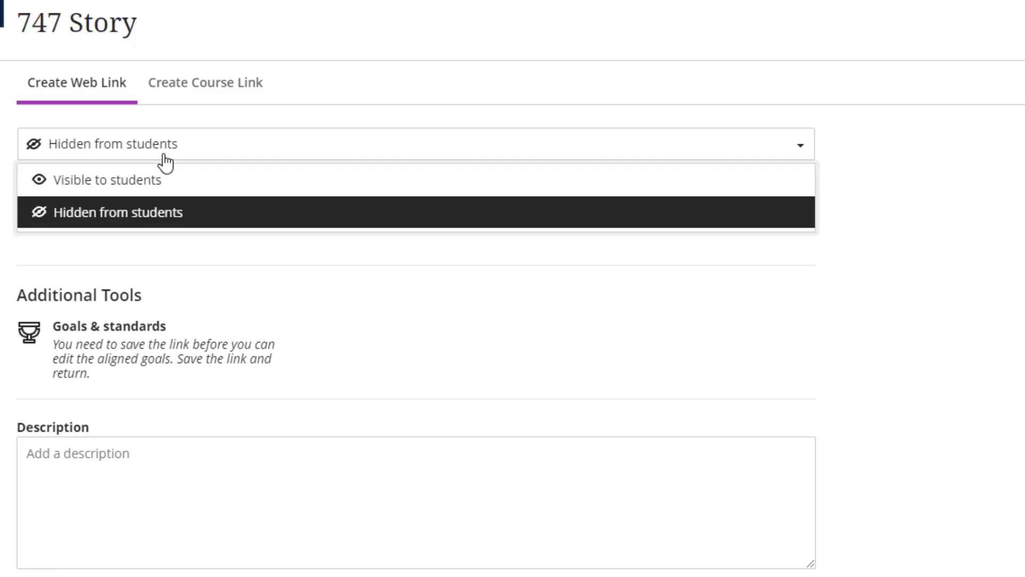
click(165, 184)
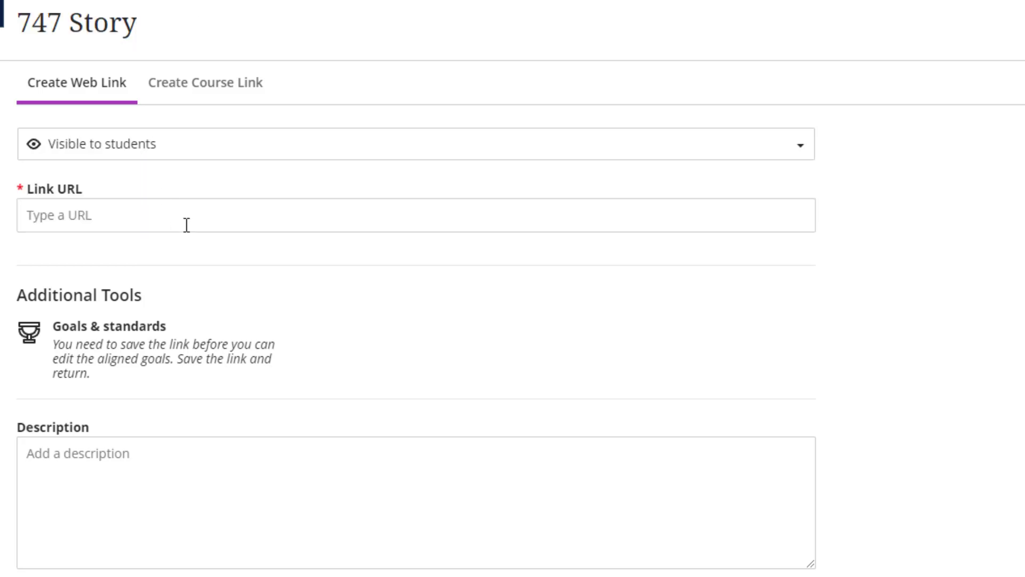
click(54, 220)
text(https://youtu.be/yYLYlIotHBk)
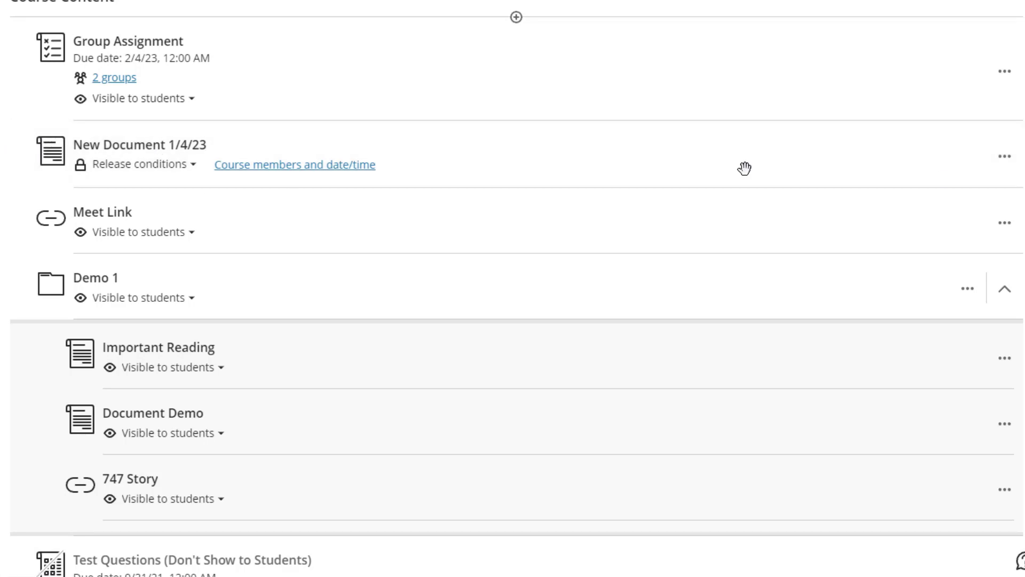
- Move New Document 1/4/23 into the Demo 1 folder between Important Reading and Document Demo, and check the options of Important Reading
drag(668, 128, 684, 344)
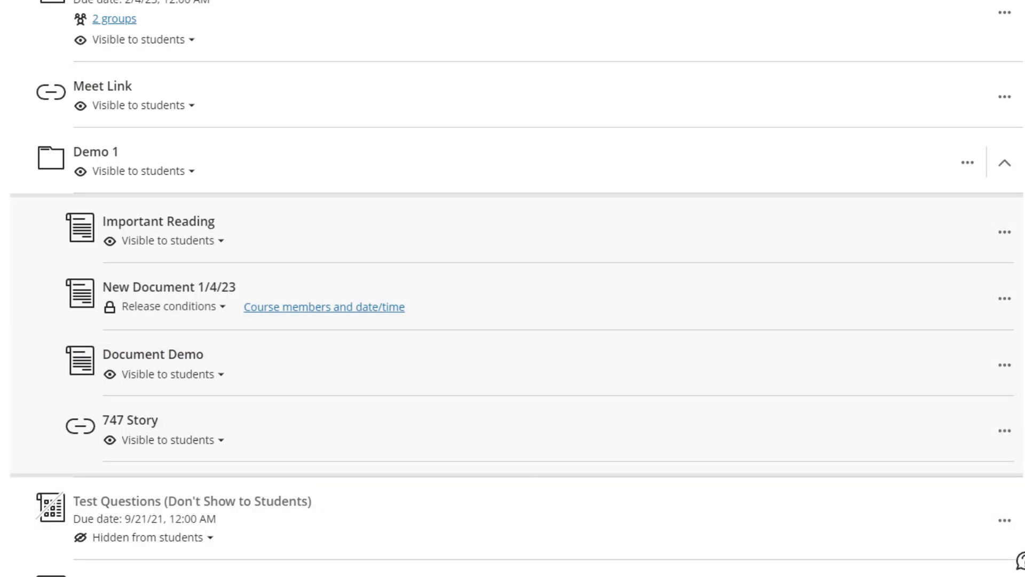
click(1004, 234)
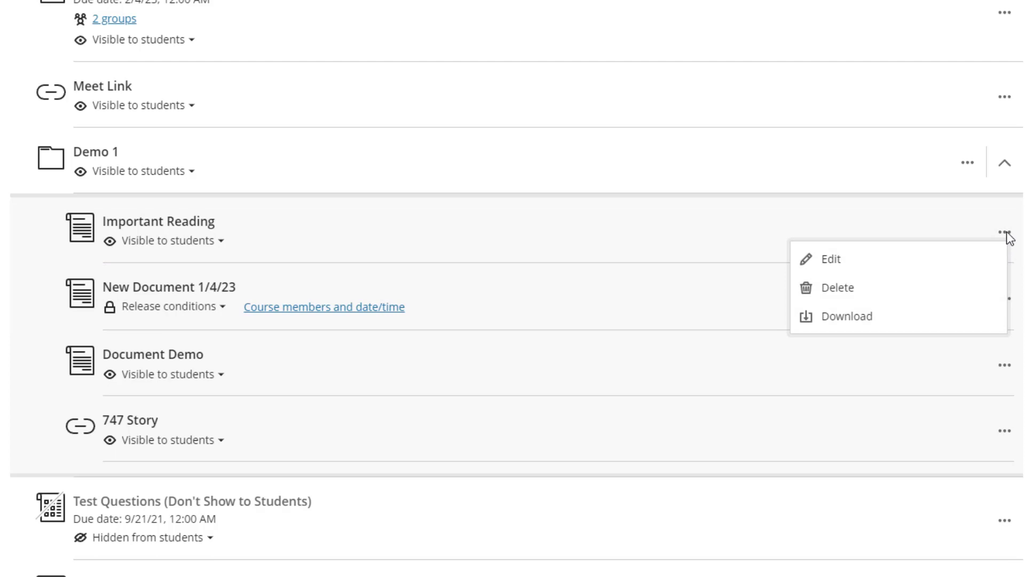
click(1006, 234)
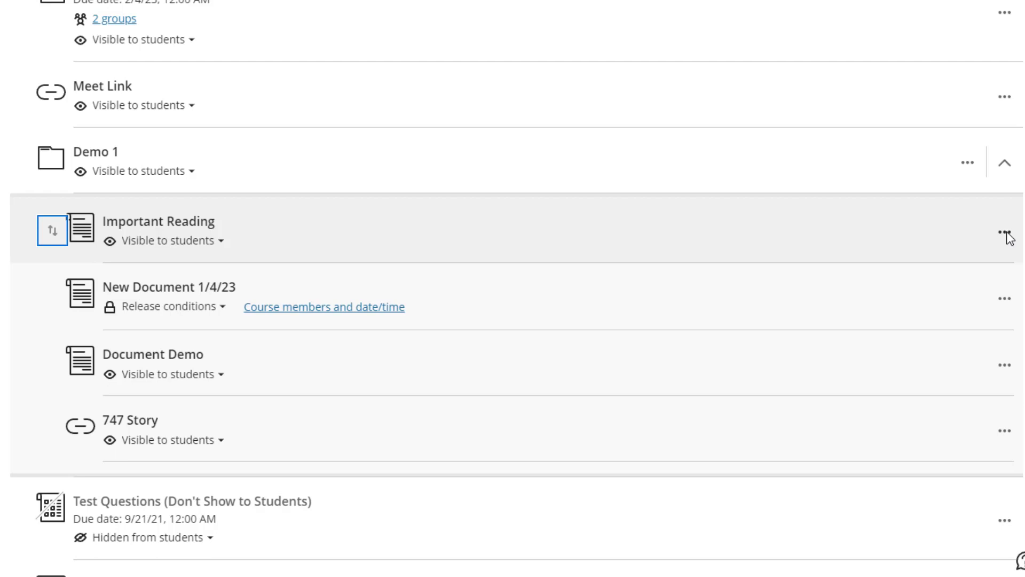
- Move Important Reading to the very start of the course content and back to the first place in the Demo 1 folder
key(Return)
key(Down)
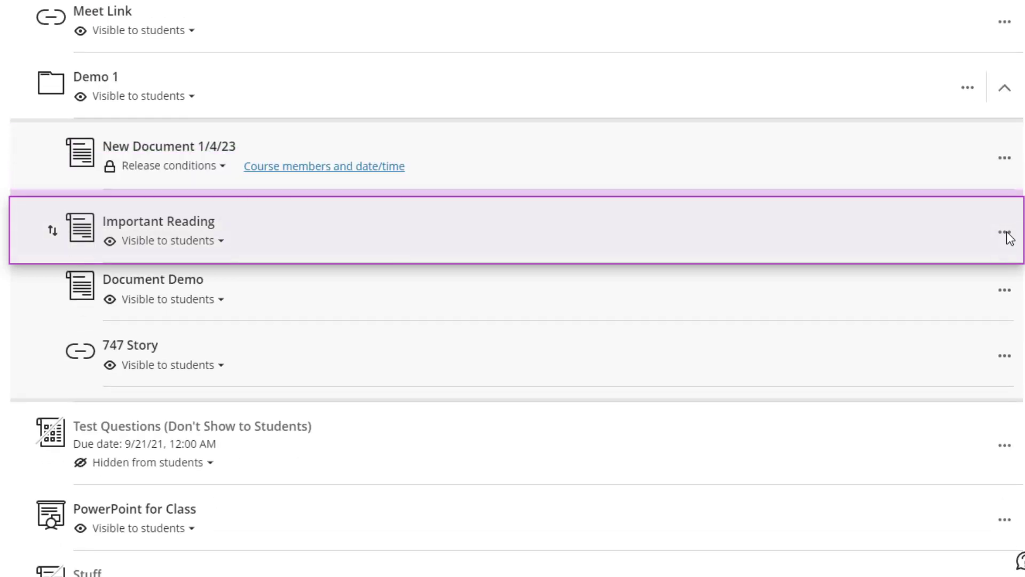
key(Up)
key(Up)
key(Up)
key(Up)
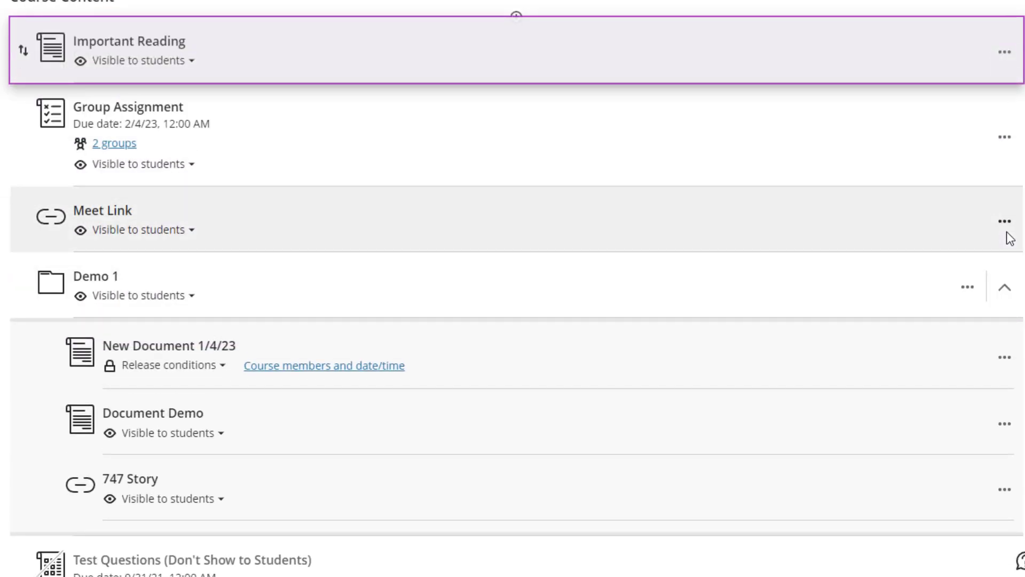
key(Down)
key(Down)
key(Down)
key(Down)
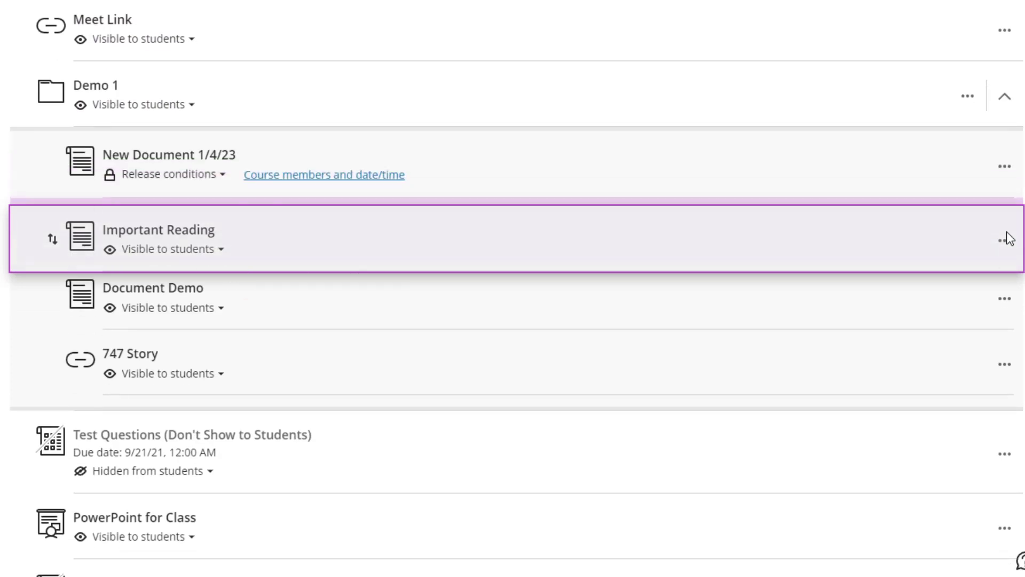
key(Up)
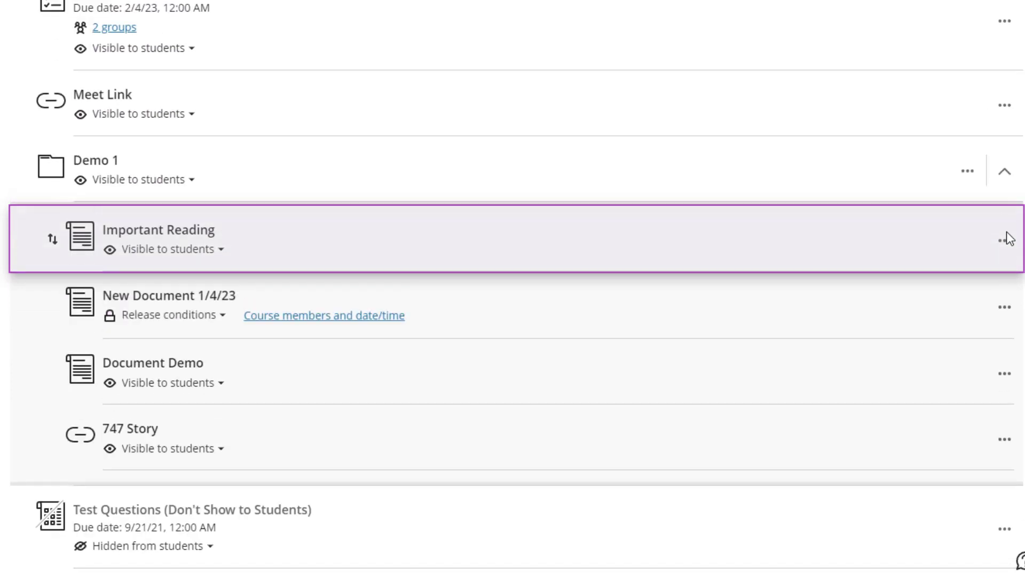
key(Return)
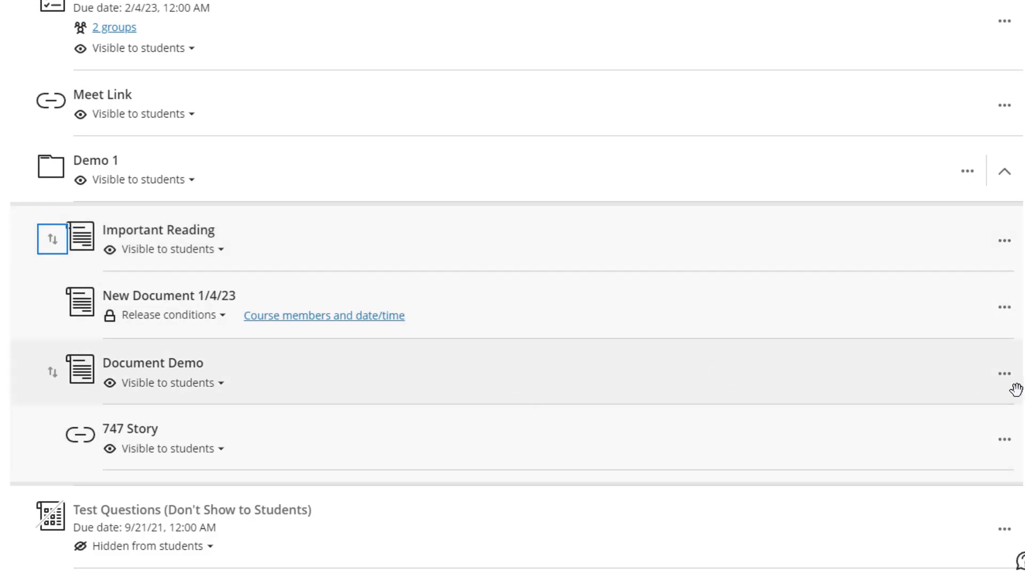
- Open the options of the Document Demo item in the Demo 1 folder
click(1006, 377)
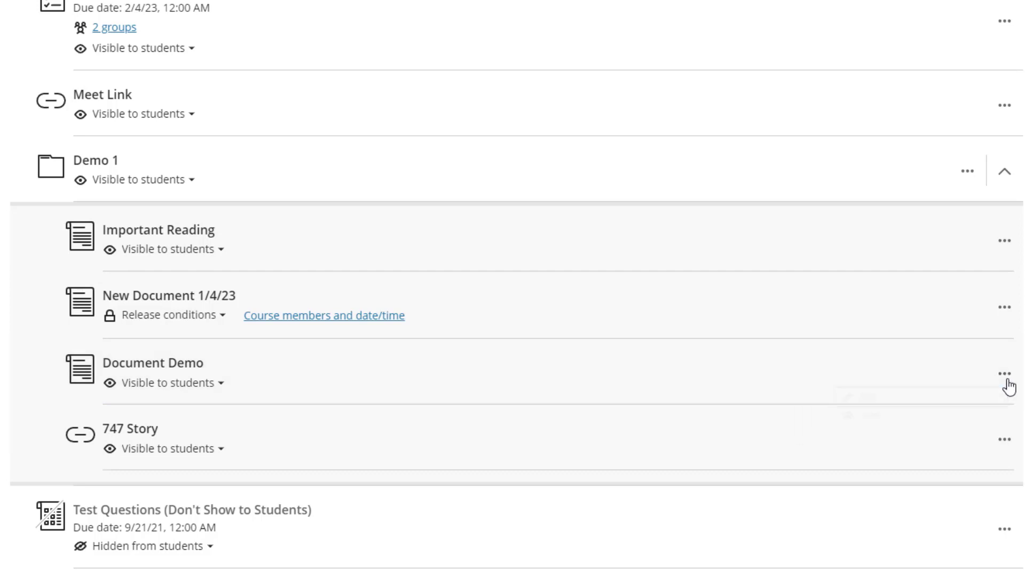